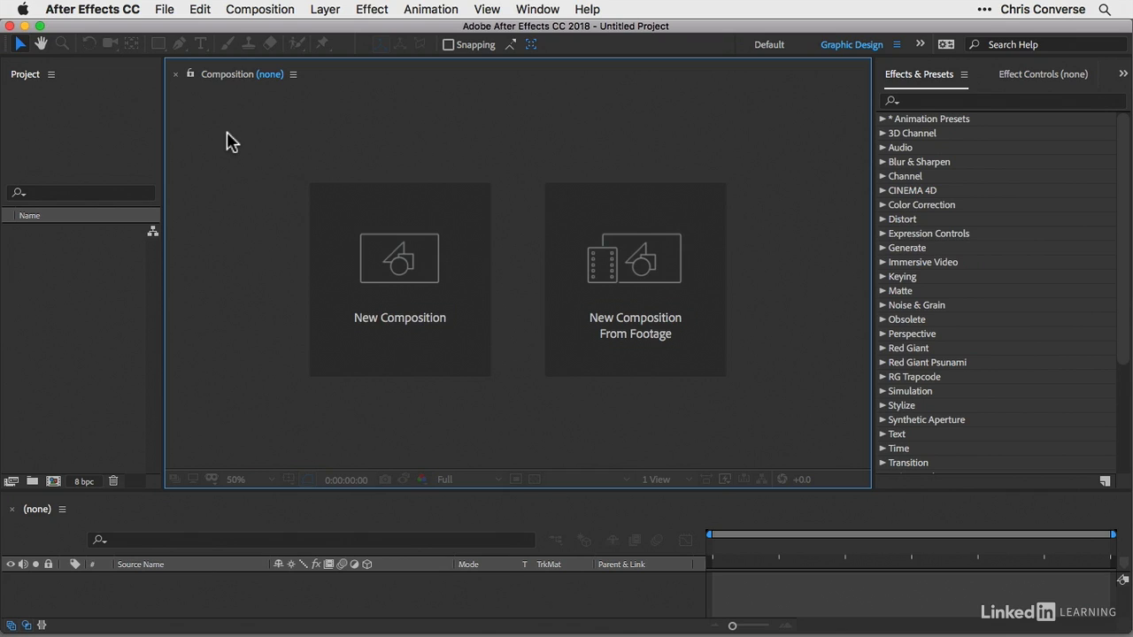
- Create a new empty project
left_click(165, 10)
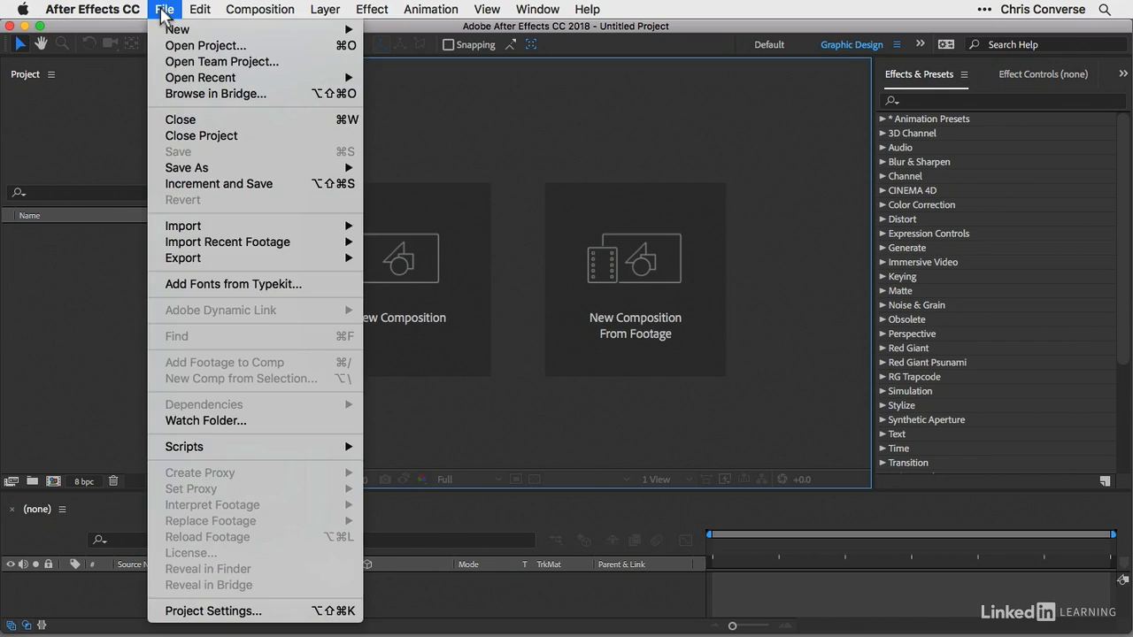
mouse_move(177, 30)
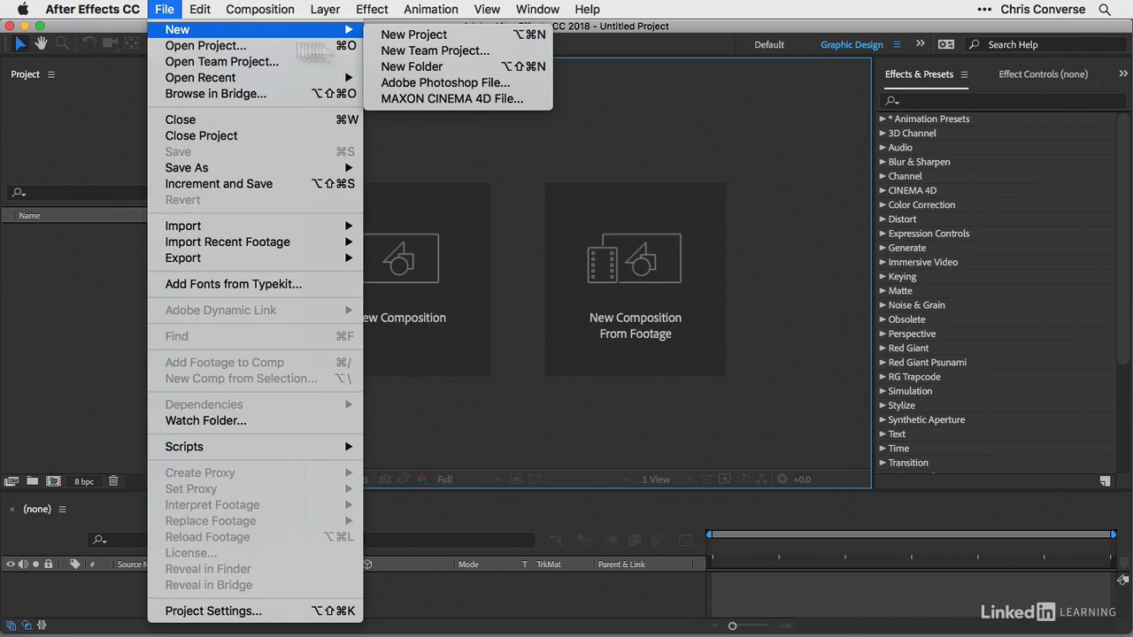
left_click(421, 39)
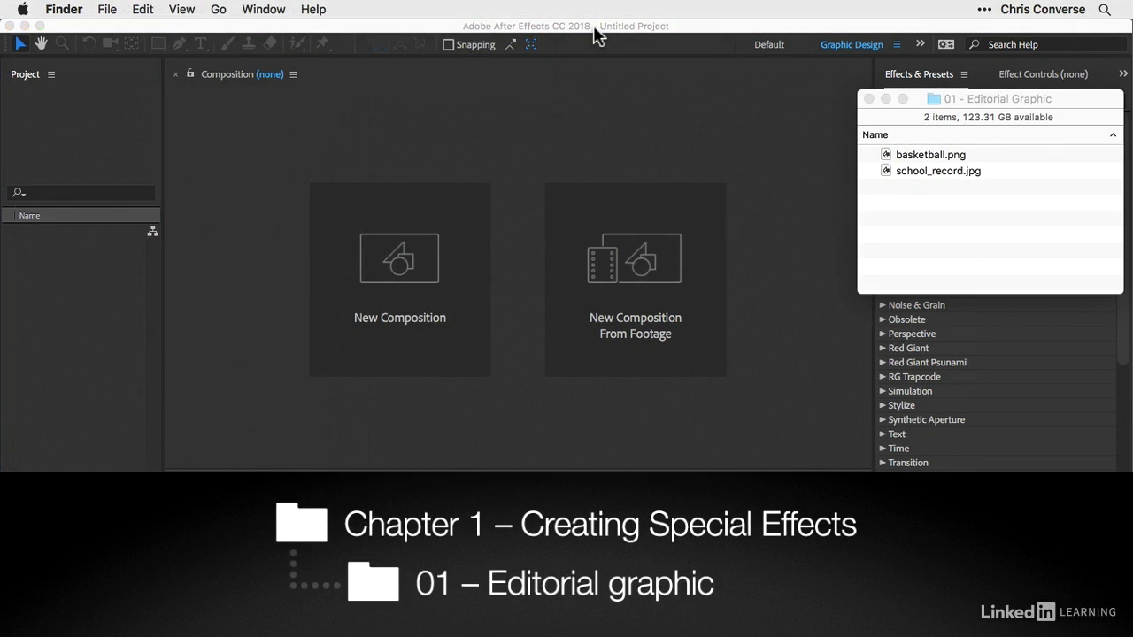
- Import basketball.png and school_record.jpg from the 01 - Editorial Graphic folder into the project
left_click(923, 233)
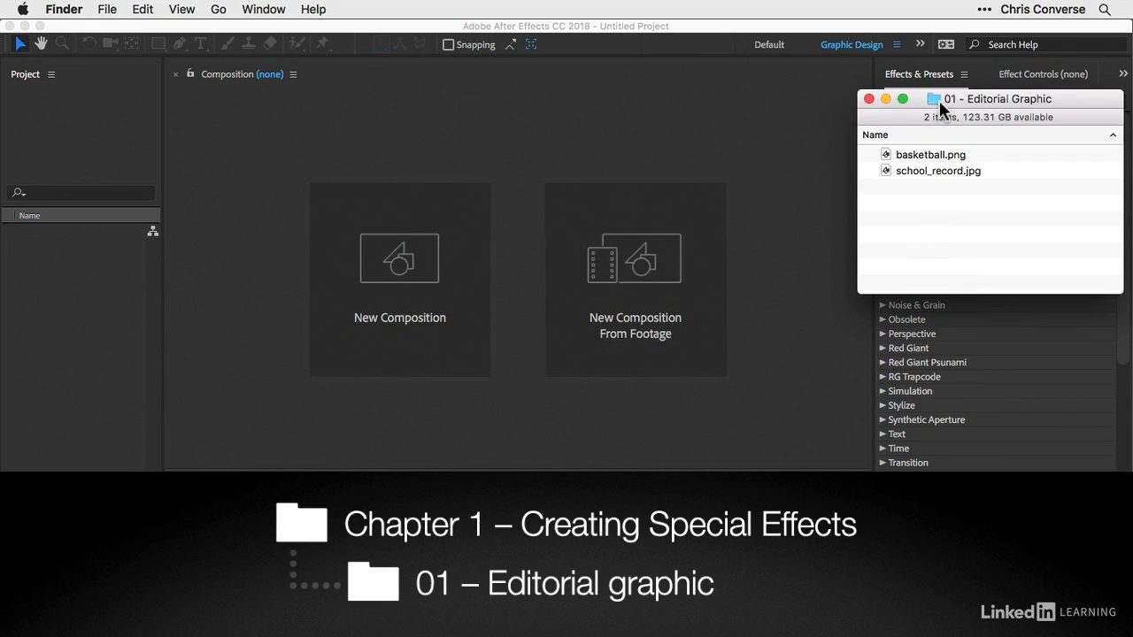
left_click(887, 154)
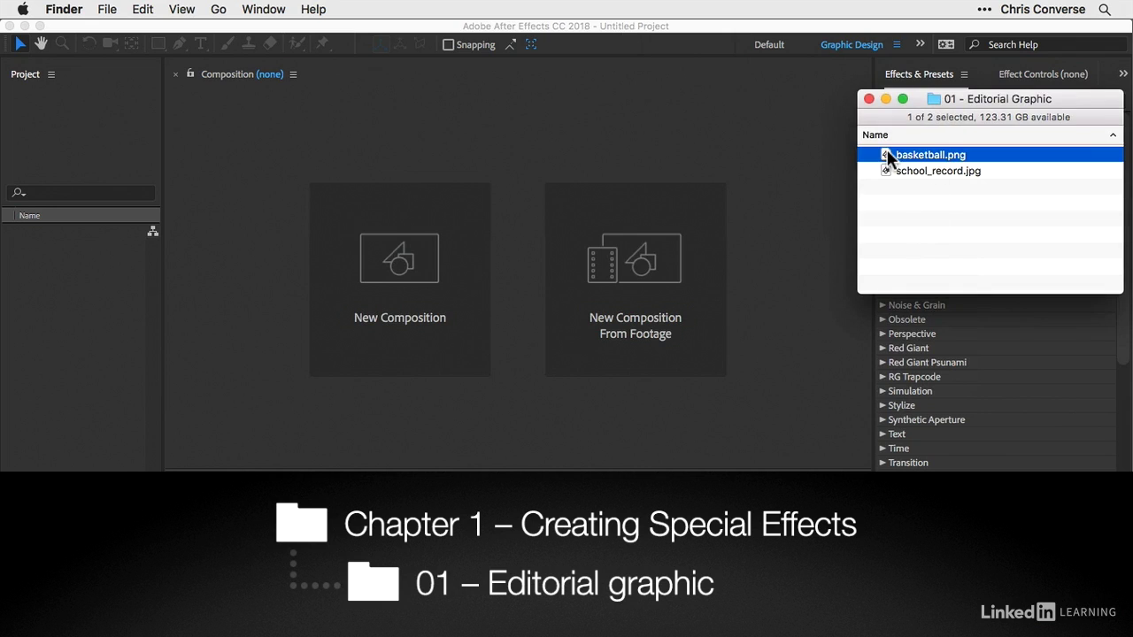
left_click(888, 174, "shift")
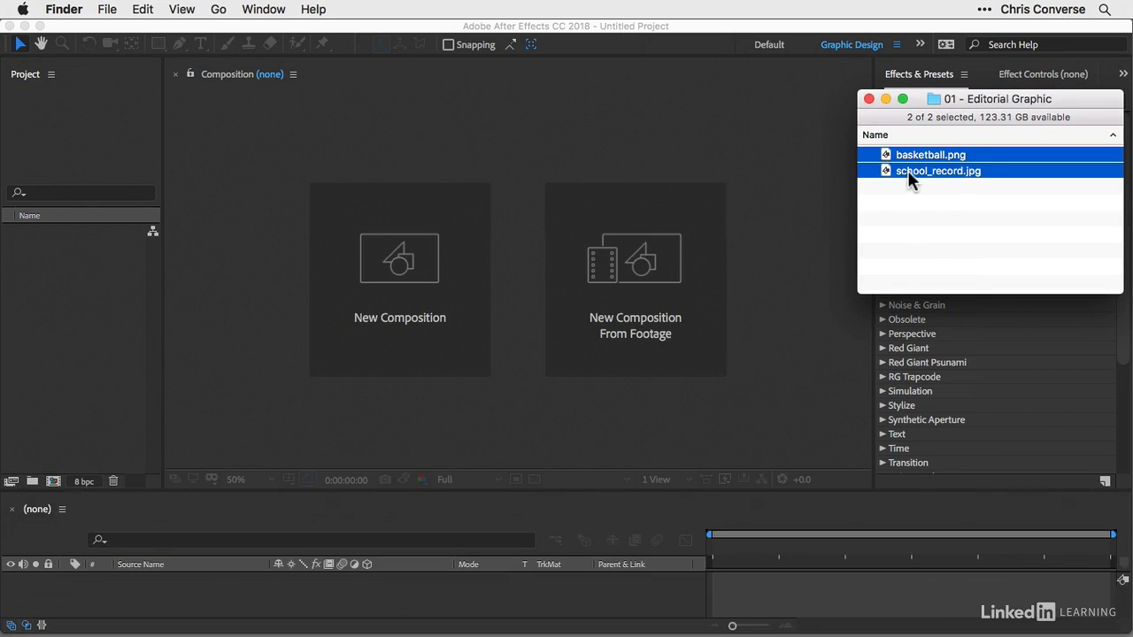
left_click_drag(907, 169, 81, 294)
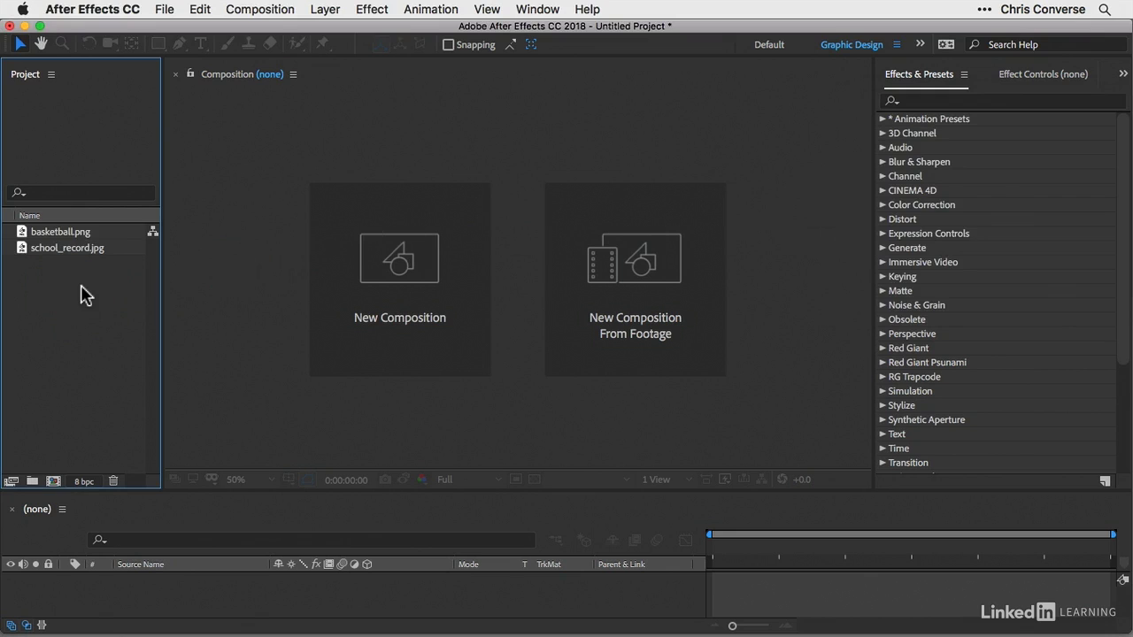
- Create a new composition with a width of 1280 px and a height of 720 px
left_click(280, 12)
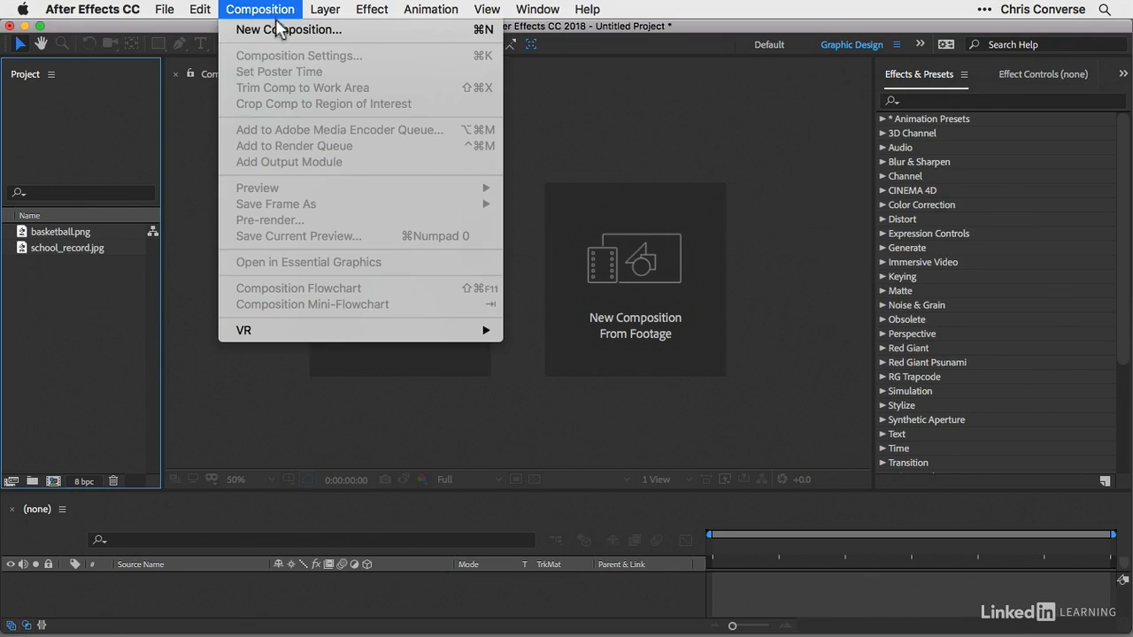
left_click(280, 30)
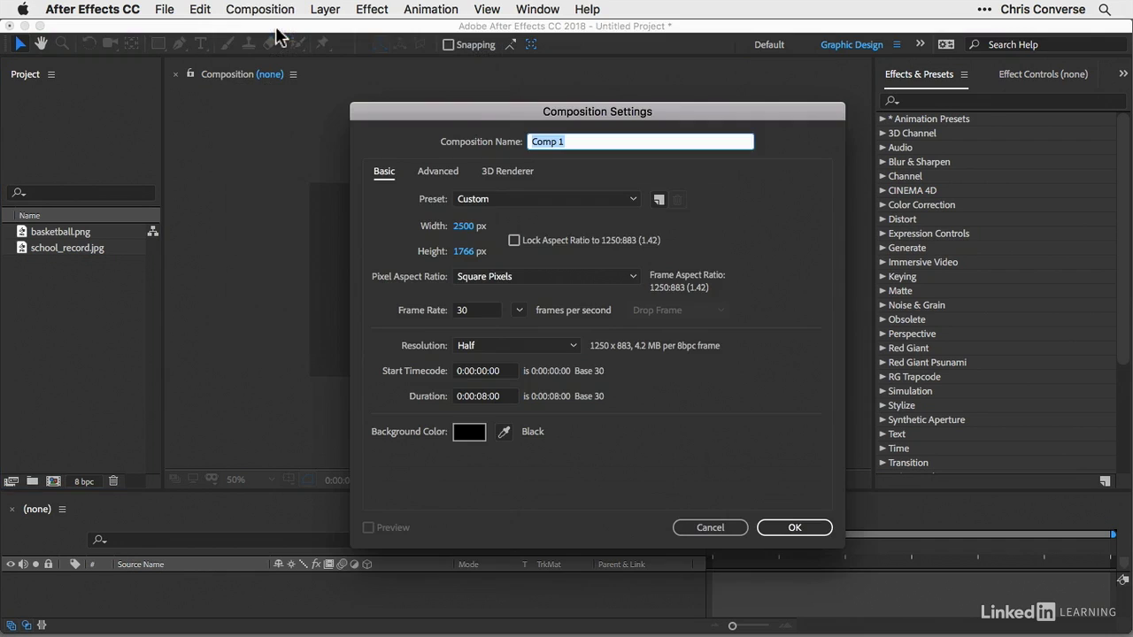
left_click_drag(471, 111, 358, 111)
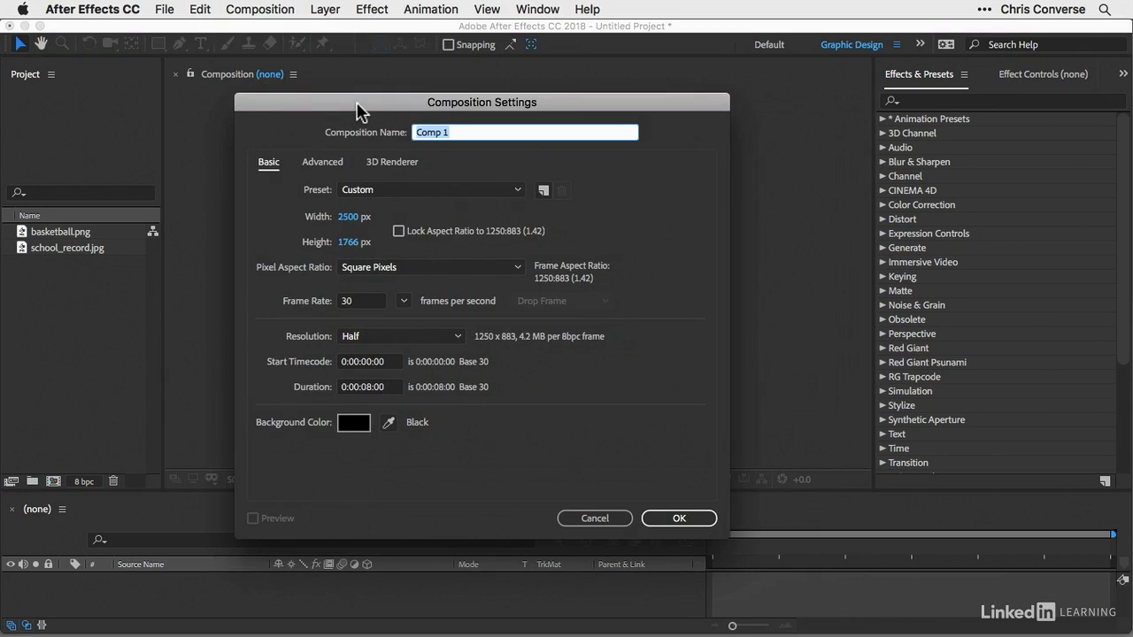
left_click(347, 217)
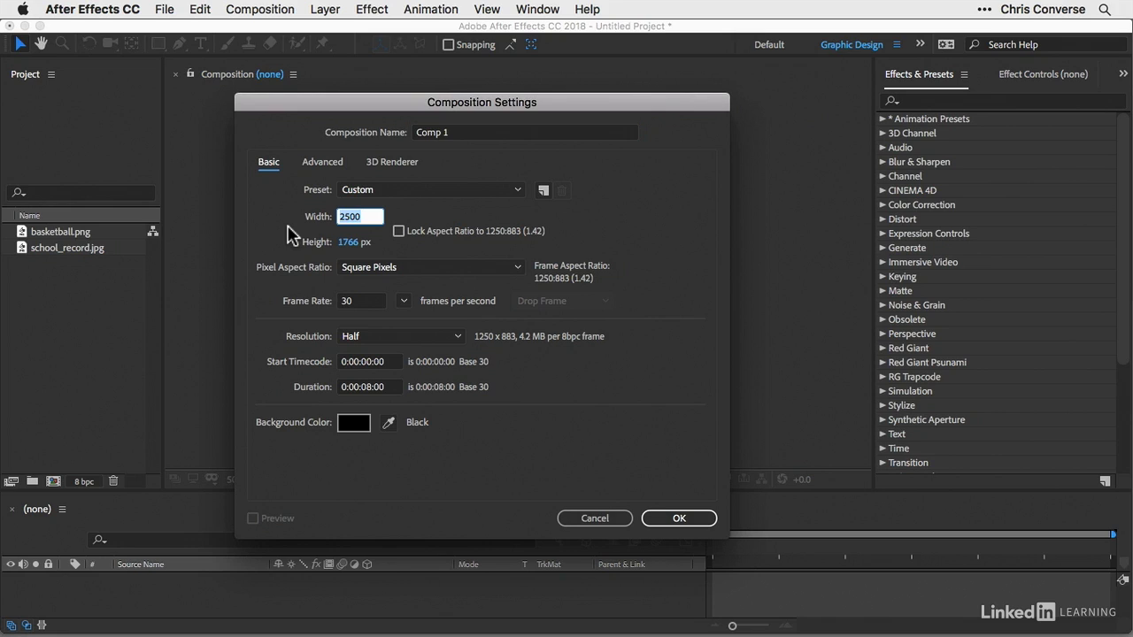
type("1280")
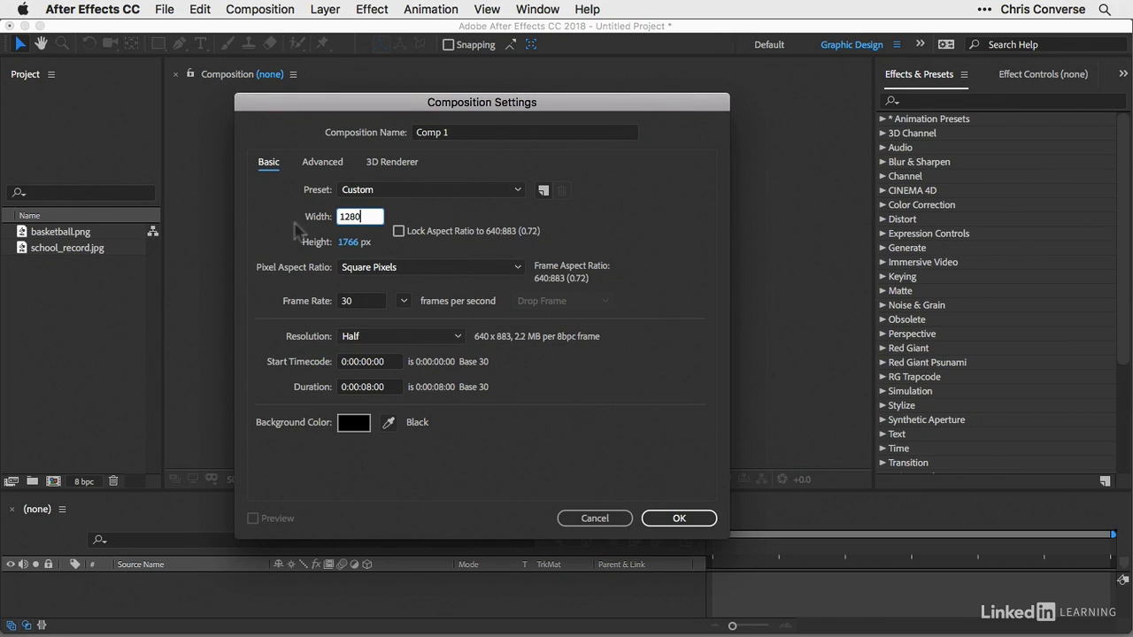
left_click(352, 242)
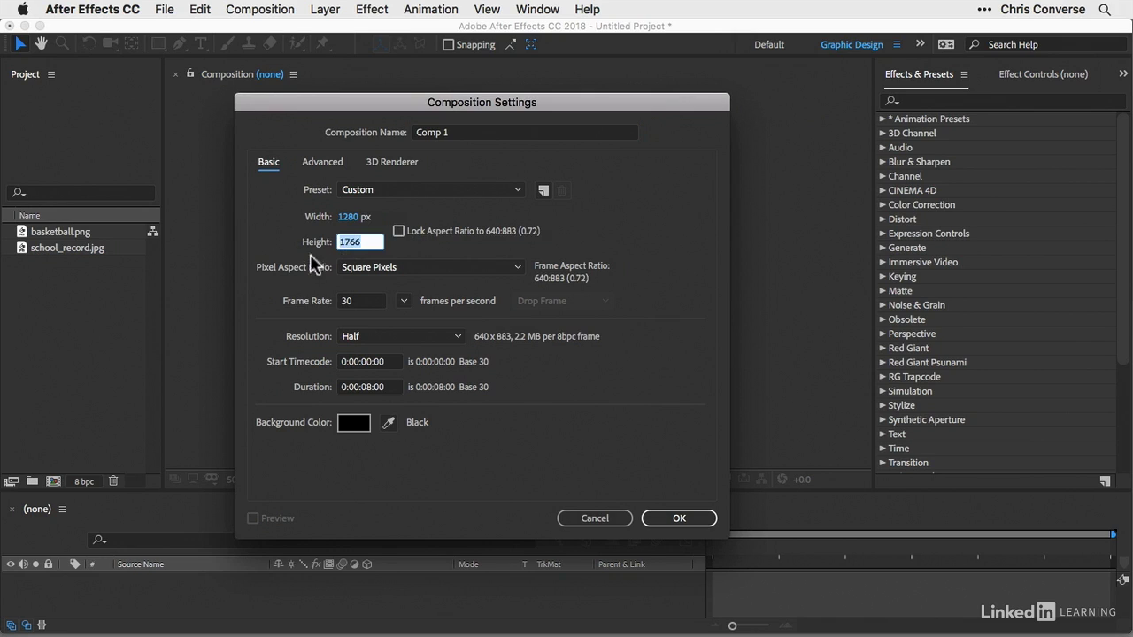
type("720")
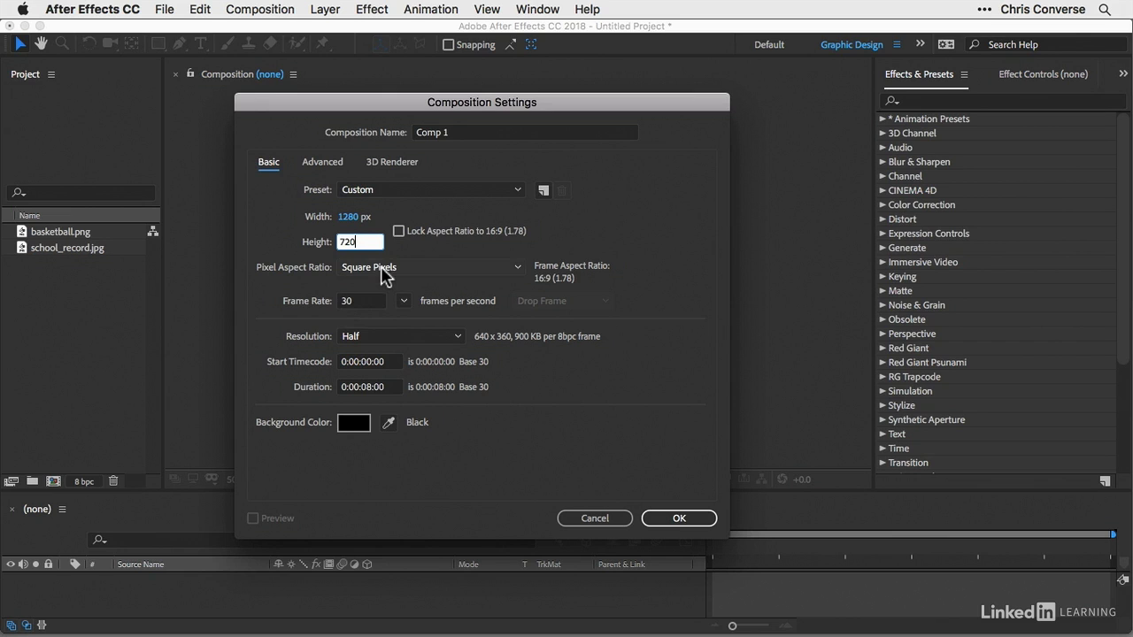
left_click(684, 526)
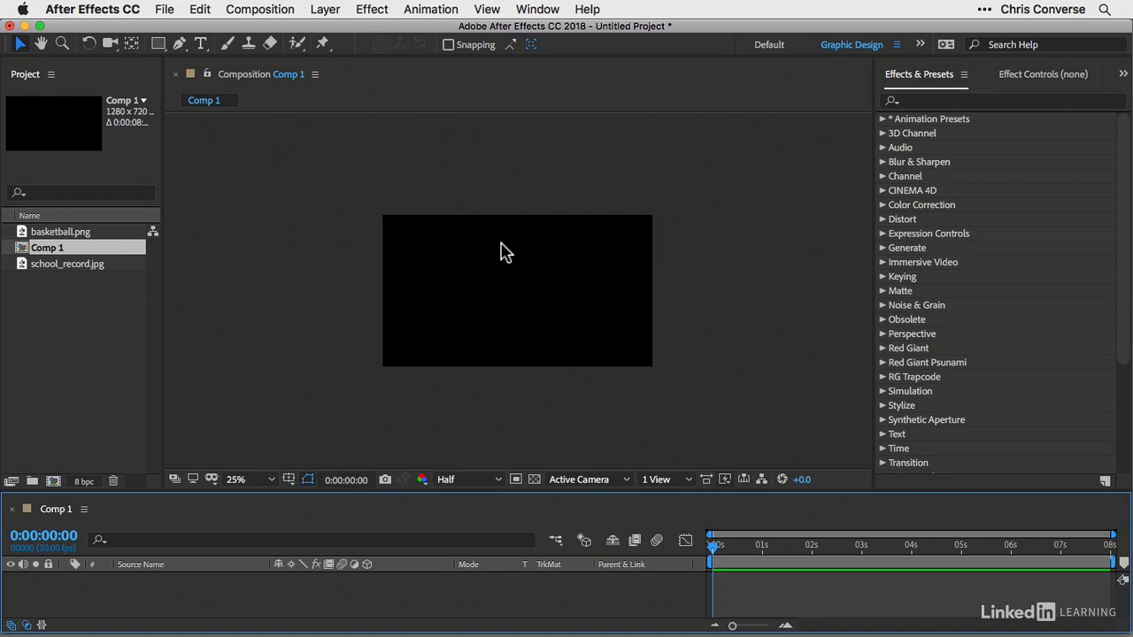
- Add school_record.jpg to Comp 1 and move it up to about 664, 205 so both text lines fit in the frame
left_click(261, 254)
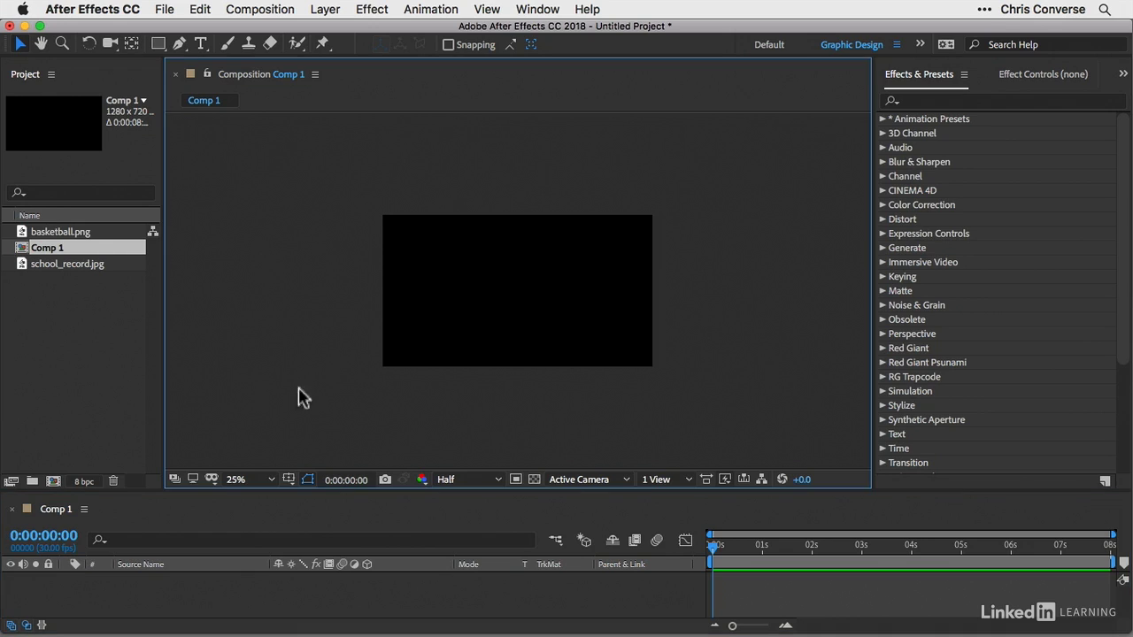
left_click(271, 481)
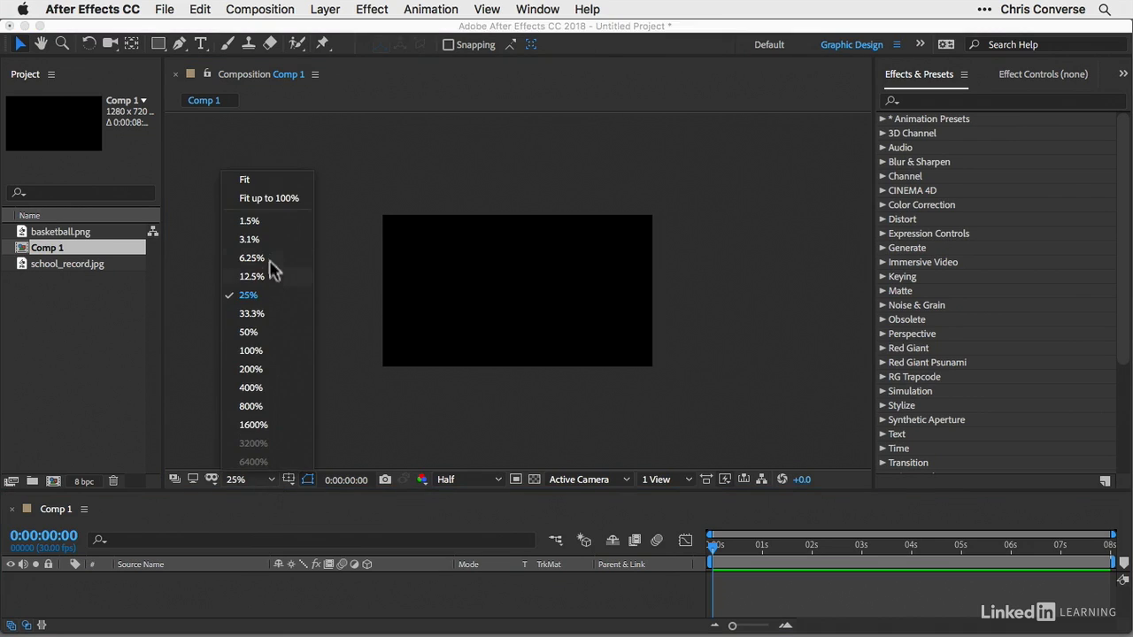
left_click(257, 195)
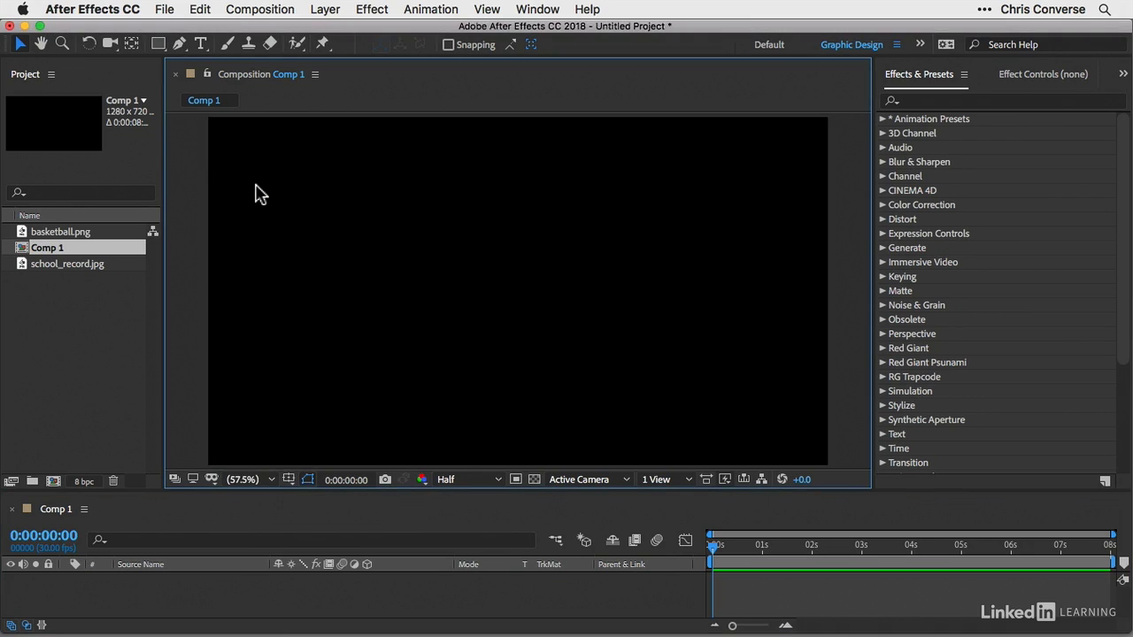
left_click(104, 318)
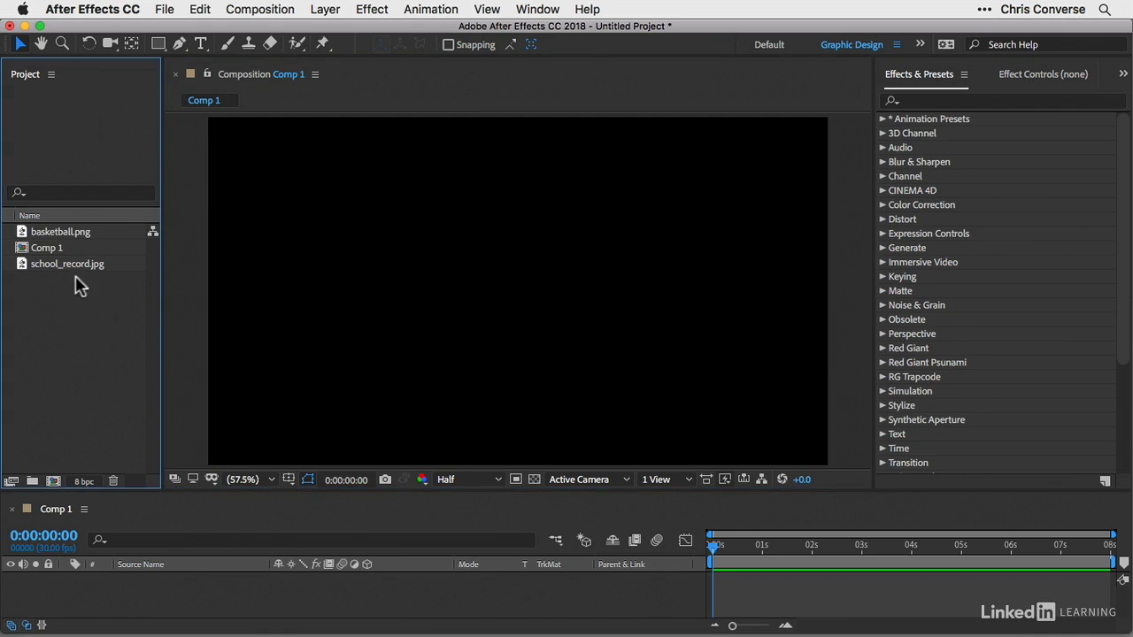
left_click_drag(21, 264, 514, 293)
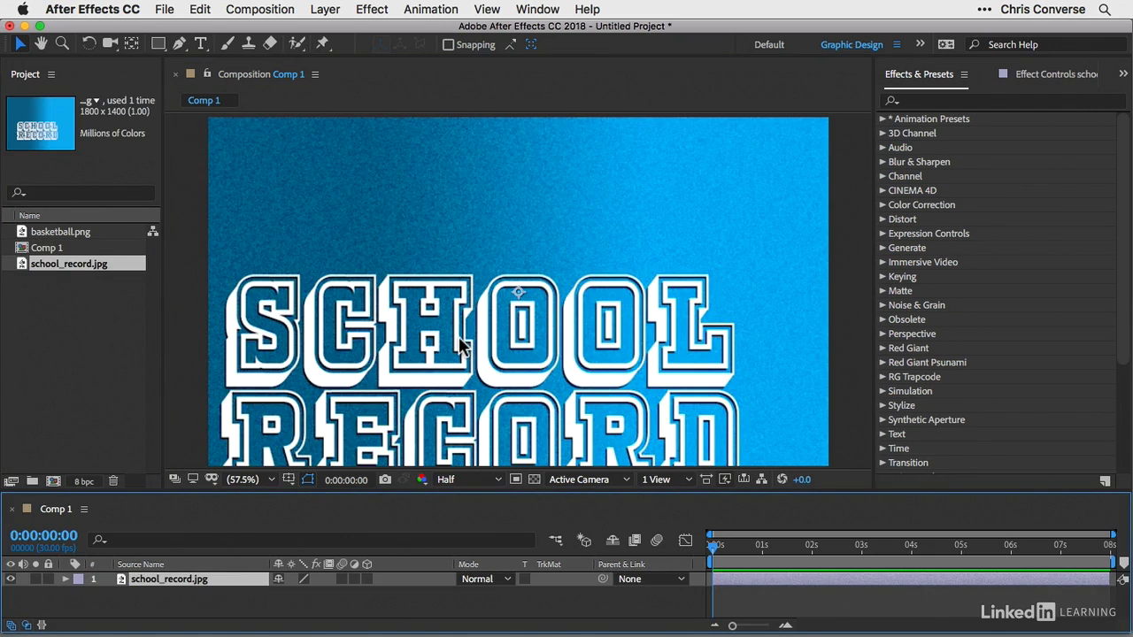
left_click_drag(458, 339, 471, 282)
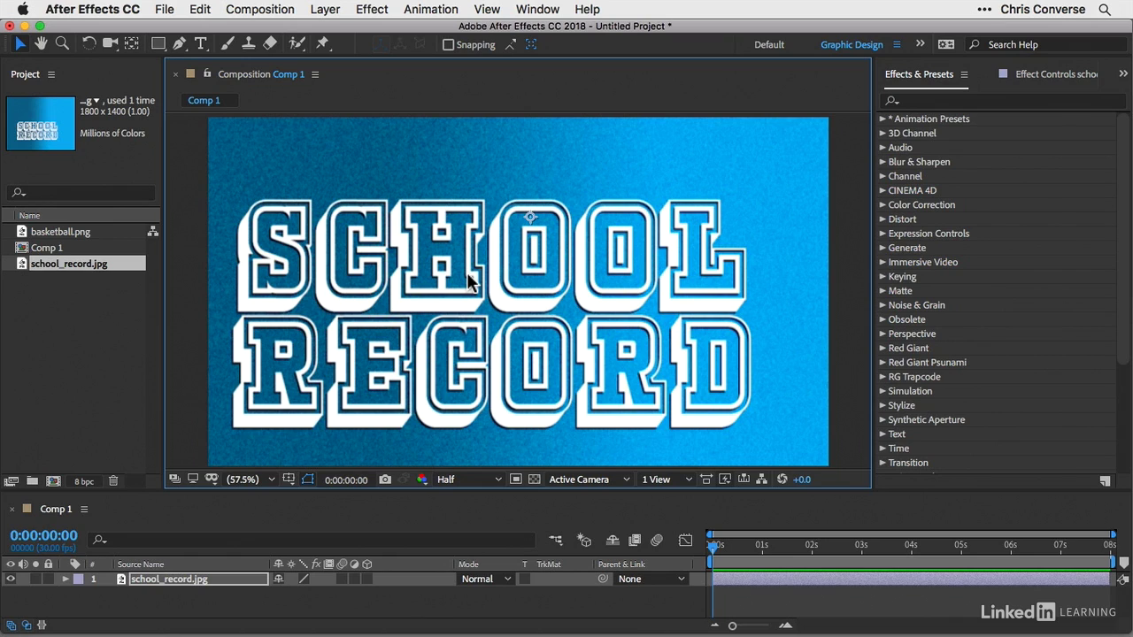
- Scale the school_record.jpg layer to 93% and reposition it to about 621, 224 in the frame
left_click(124, 608)
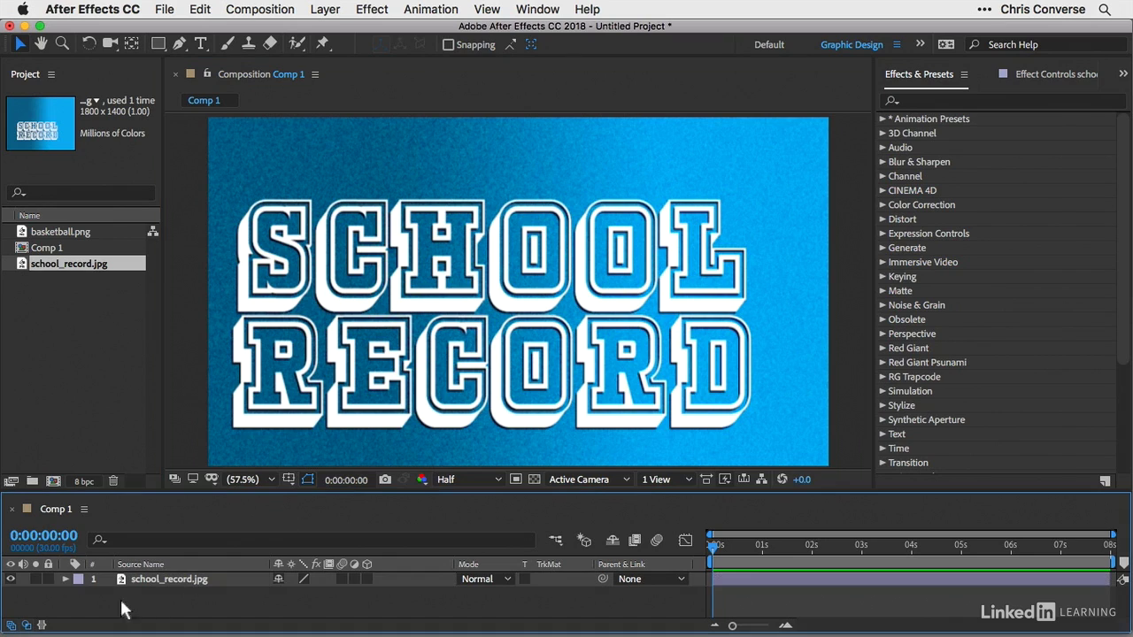
left_click(66, 579)
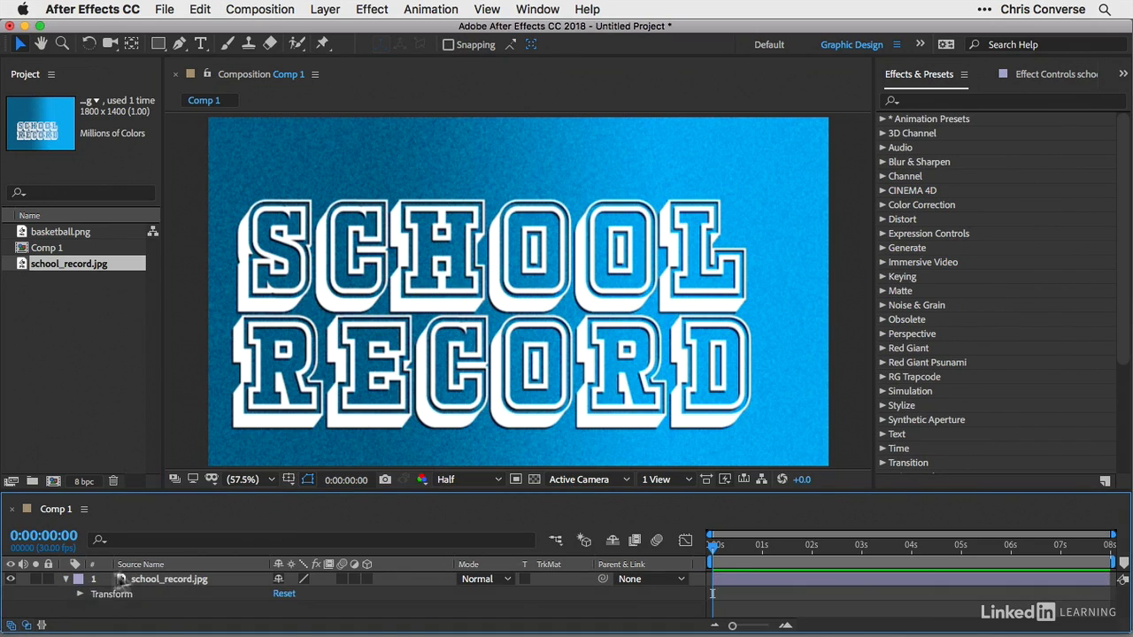
left_click(79, 594)
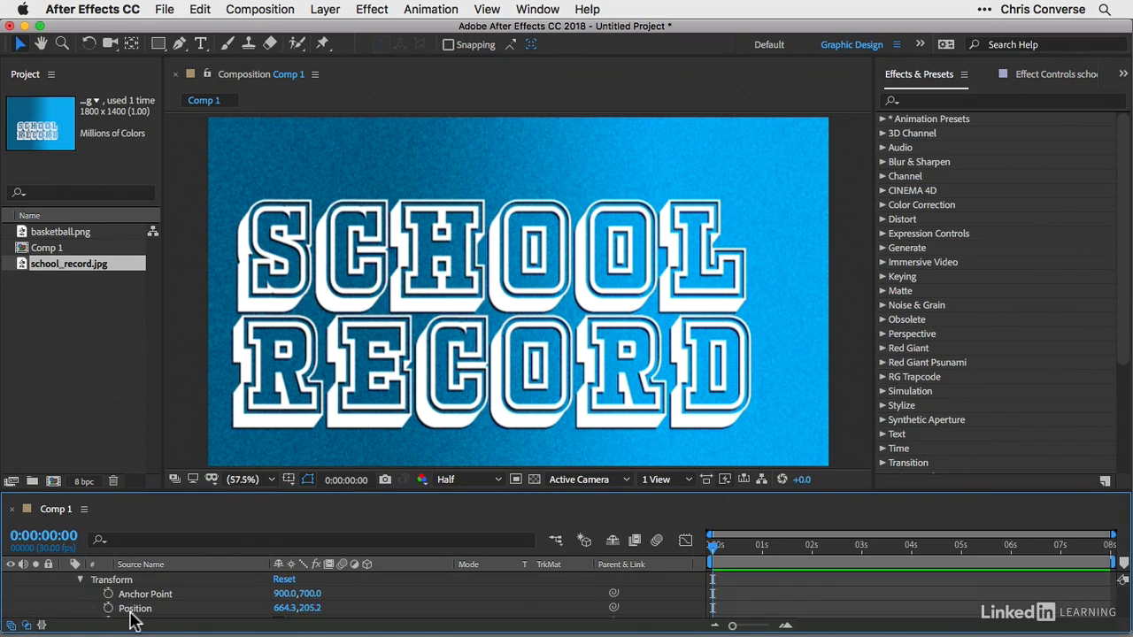
scroll(146, 600, "down", 3)
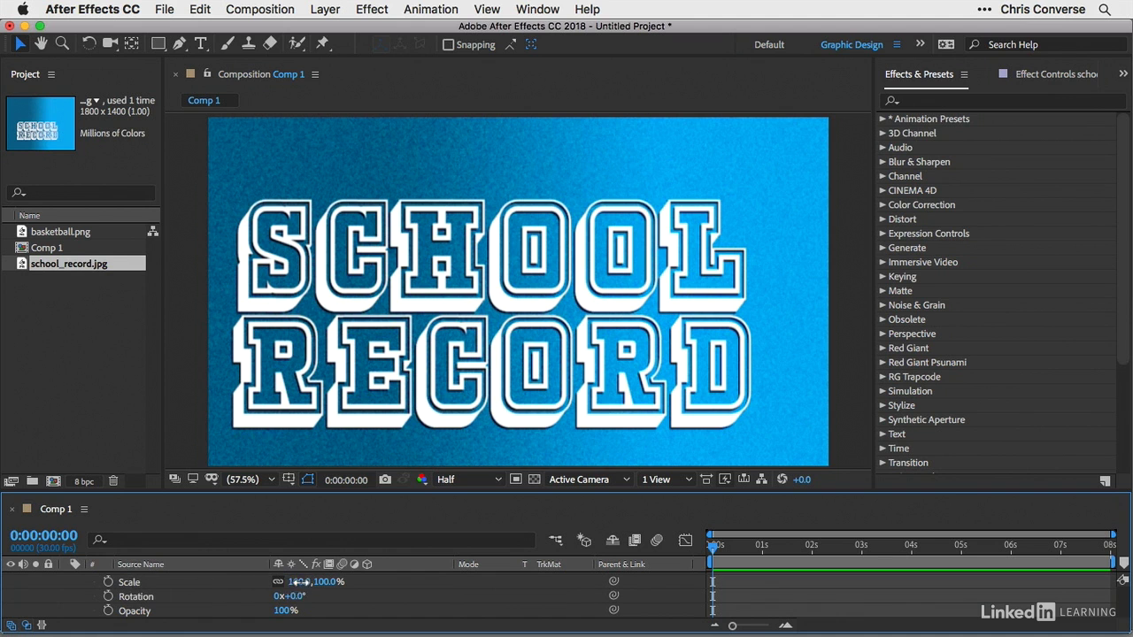
mouse_move(298, 581)
left_mouse_down()
mouse_move(268, 581)
mouse_move(289, 582)
left_mouse_up()
left_click_drag(491, 306, 470, 316)
scroll(128, 584, "up", 4)
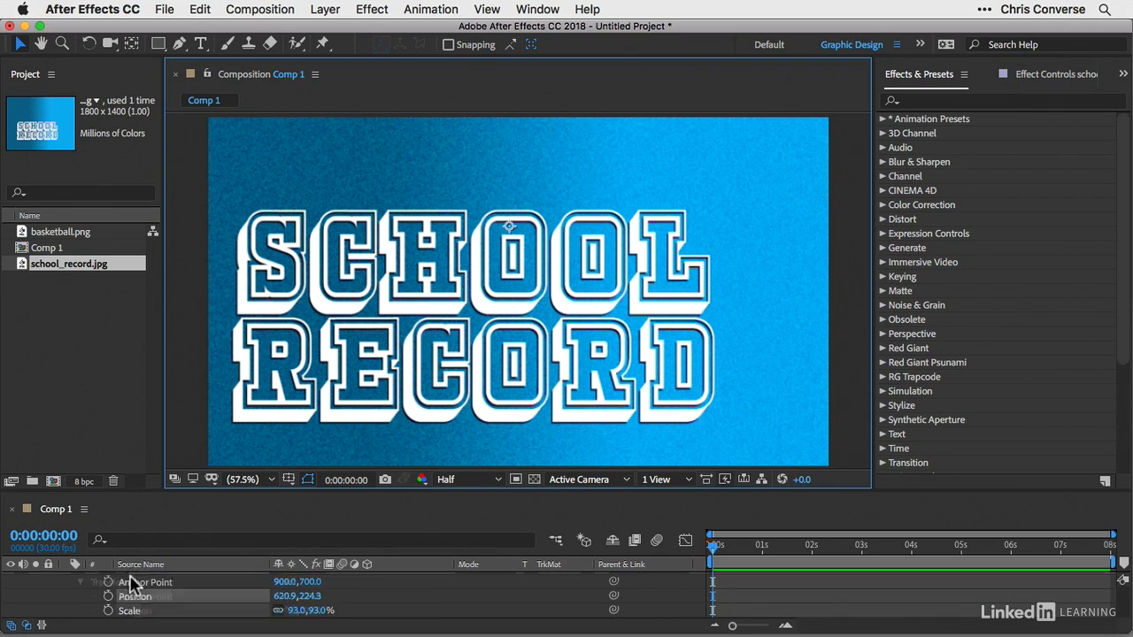
left_click(66, 579)
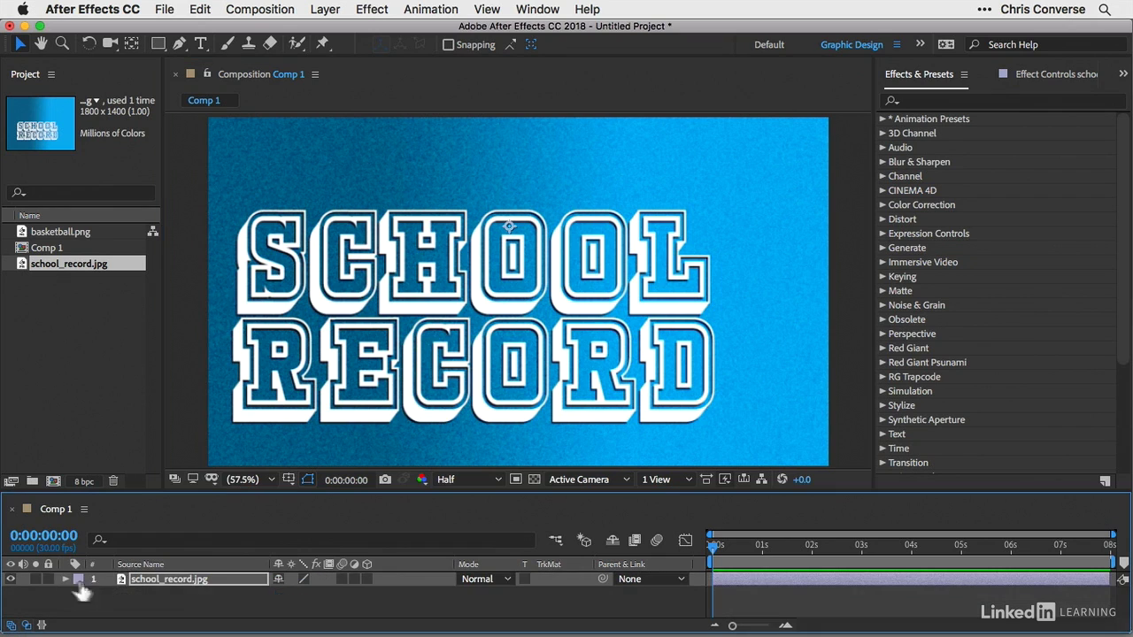
- Apply the Shatter effect to the school_record.jpg layer and set its View to Rendered
left_click(930, 102)
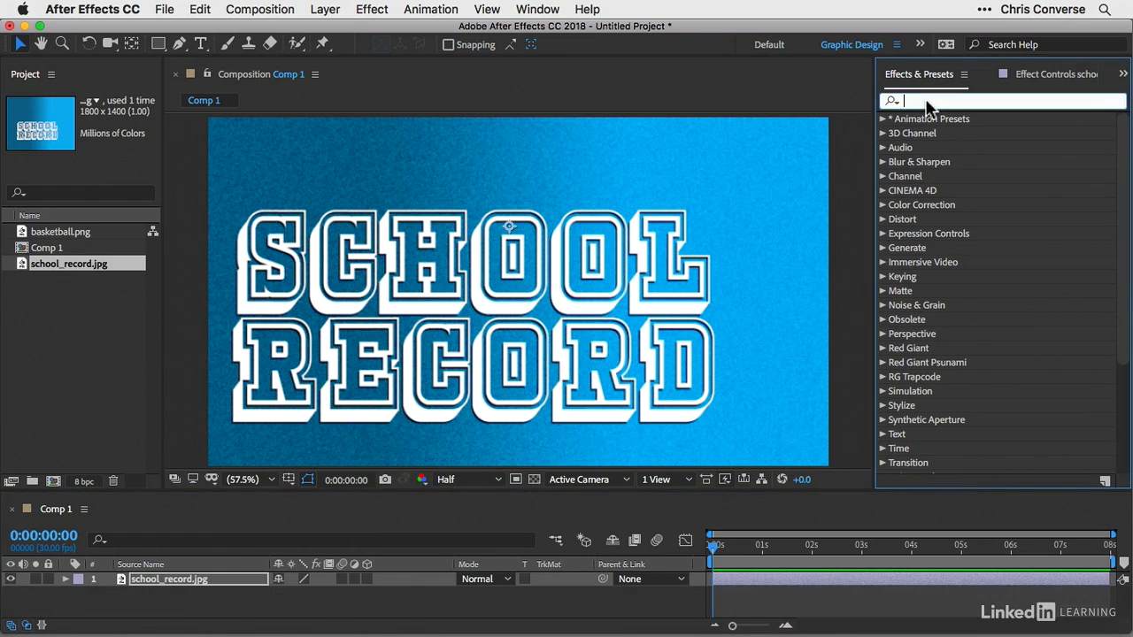
type("Shatt")
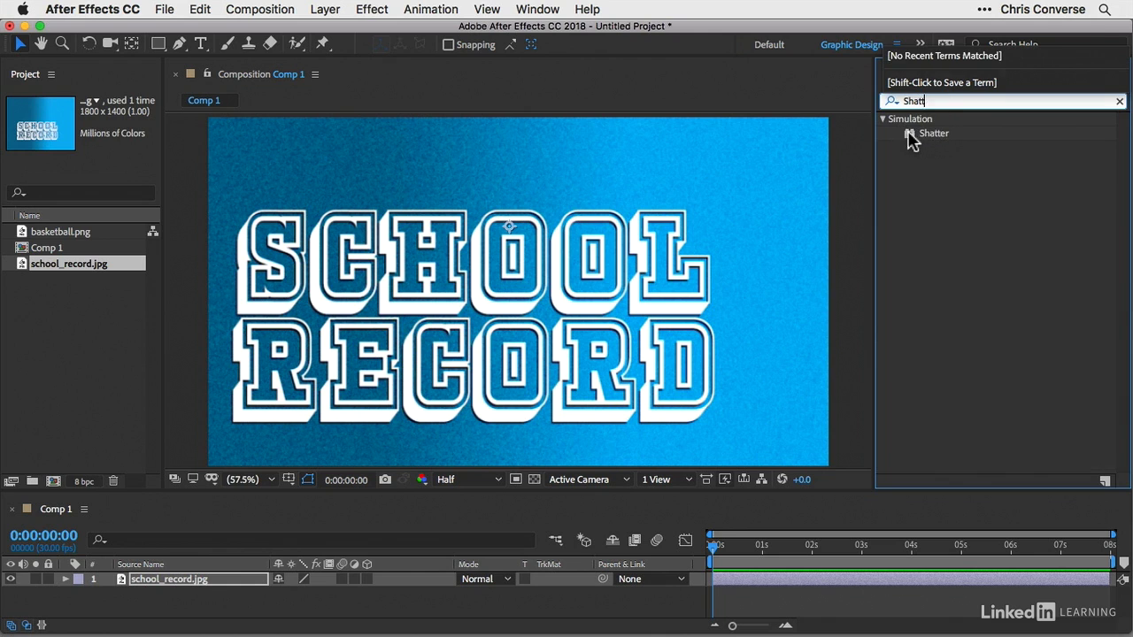
left_click_drag(916, 139, 466, 282)
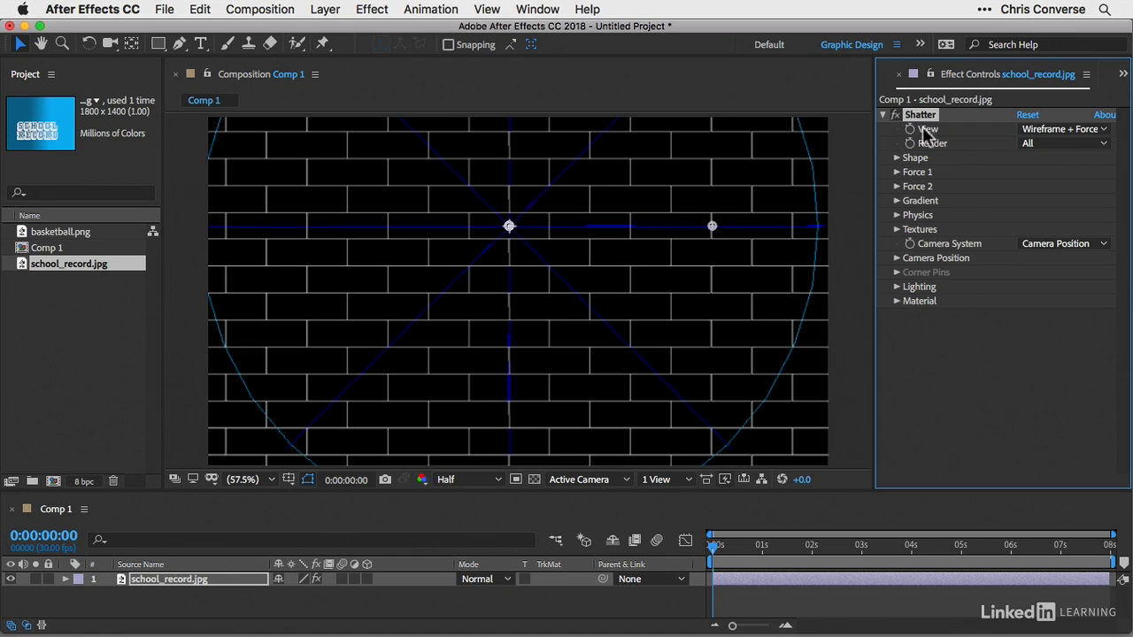
left_click(1080, 137)
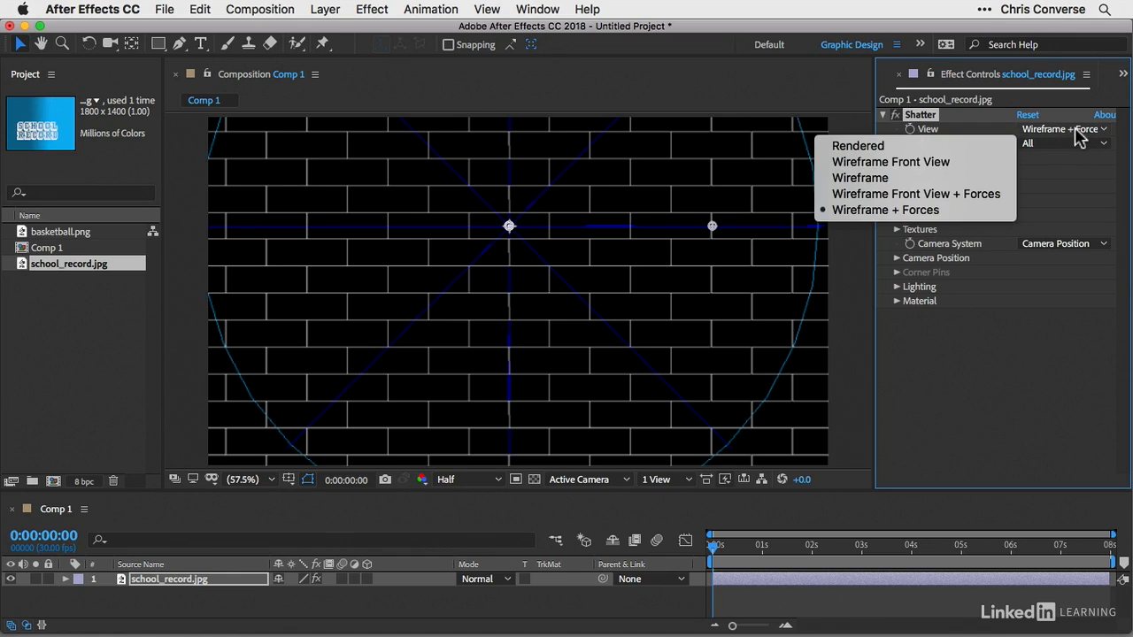
left_click(867, 147)
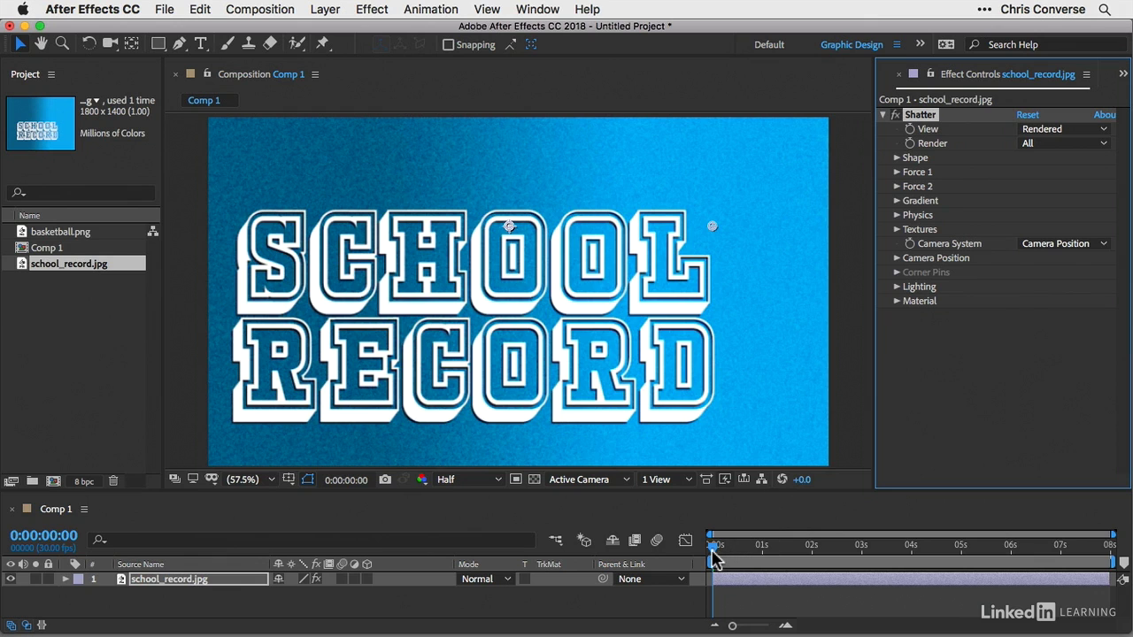
- Move the current time to 0:00:00:04 and set the Shatter shape pattern to Puzzle
mouse_move(711, 556)
left_mouse_down()
mouse_move(730, 552)
mouse_move(717, 552)
left_mouse_up()
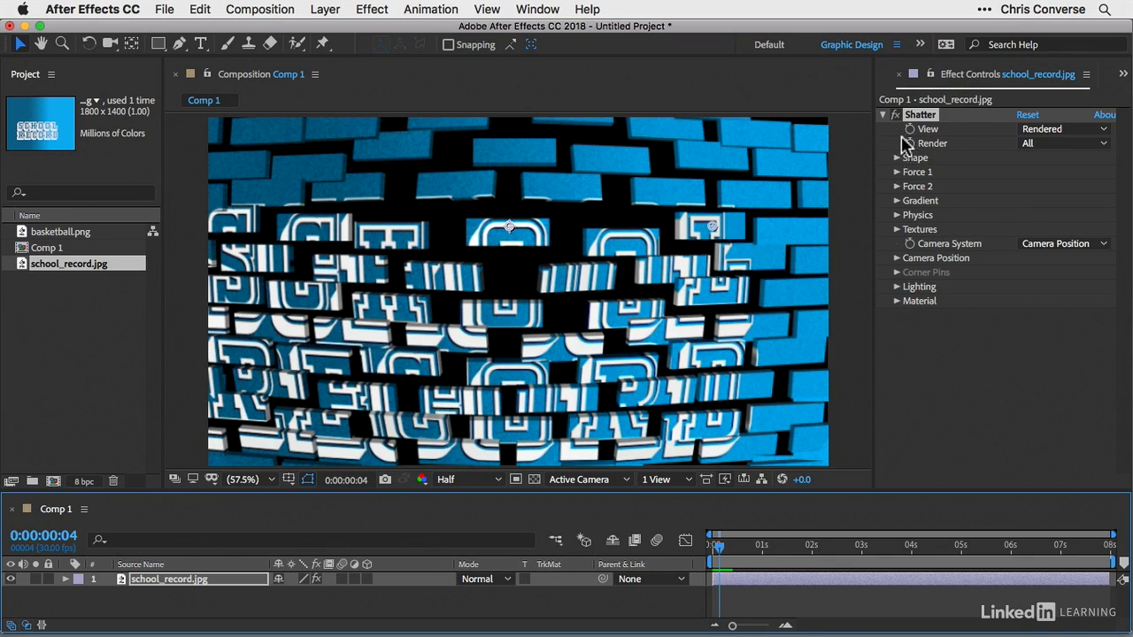
left_click(897, 159)
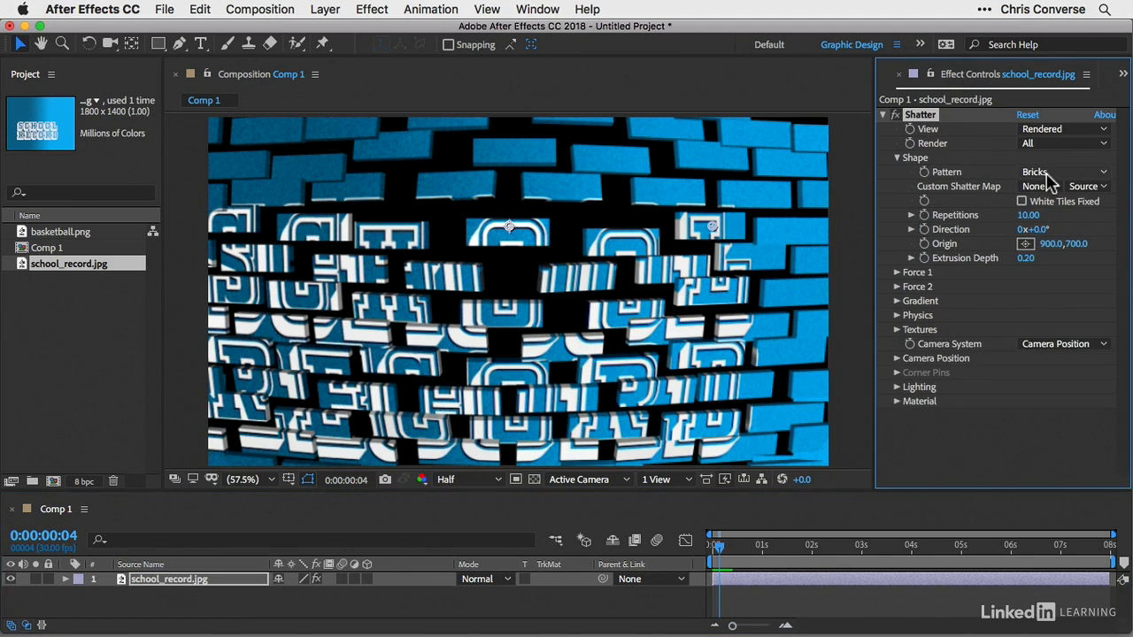
left_click(1049, 174)
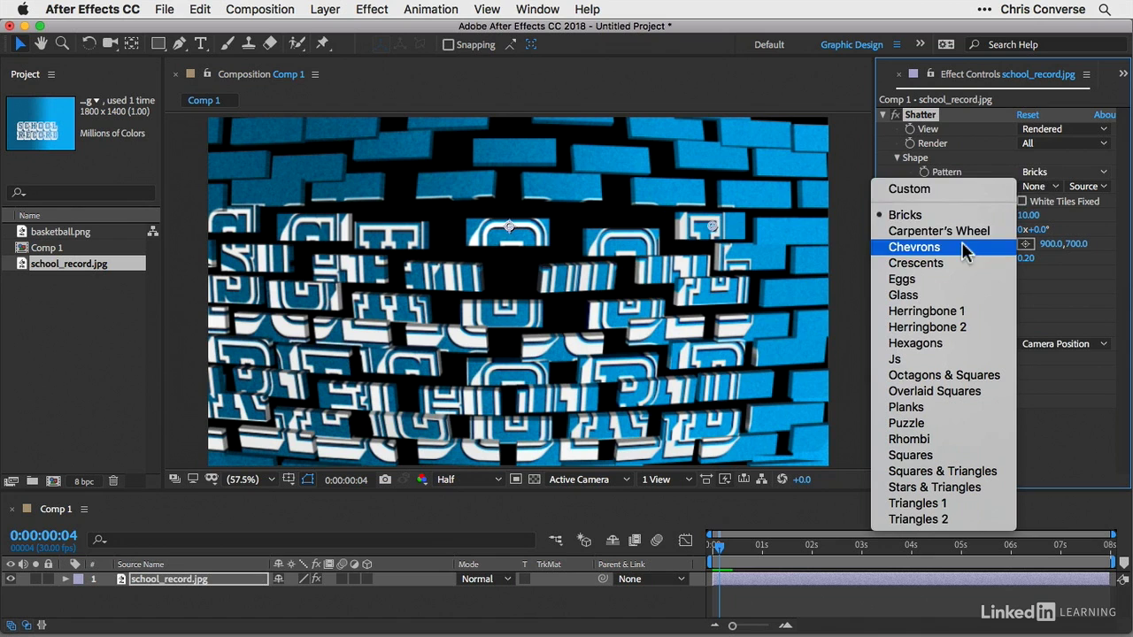
left_click(907, 424)
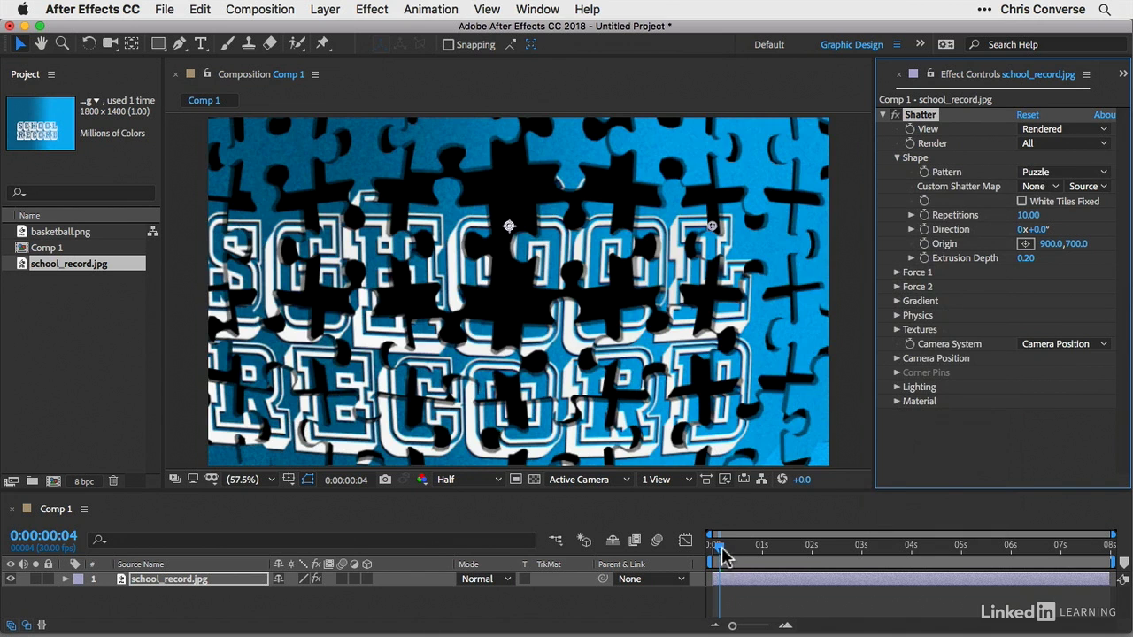
- Set the current time to 0:00:00:03, with the timeline magnified to show individual frames
mouse_move(721, 549)
left_mouse_down()
mouse_move(752, 547)
mouse_move(719, 558)
left_mouse_up()
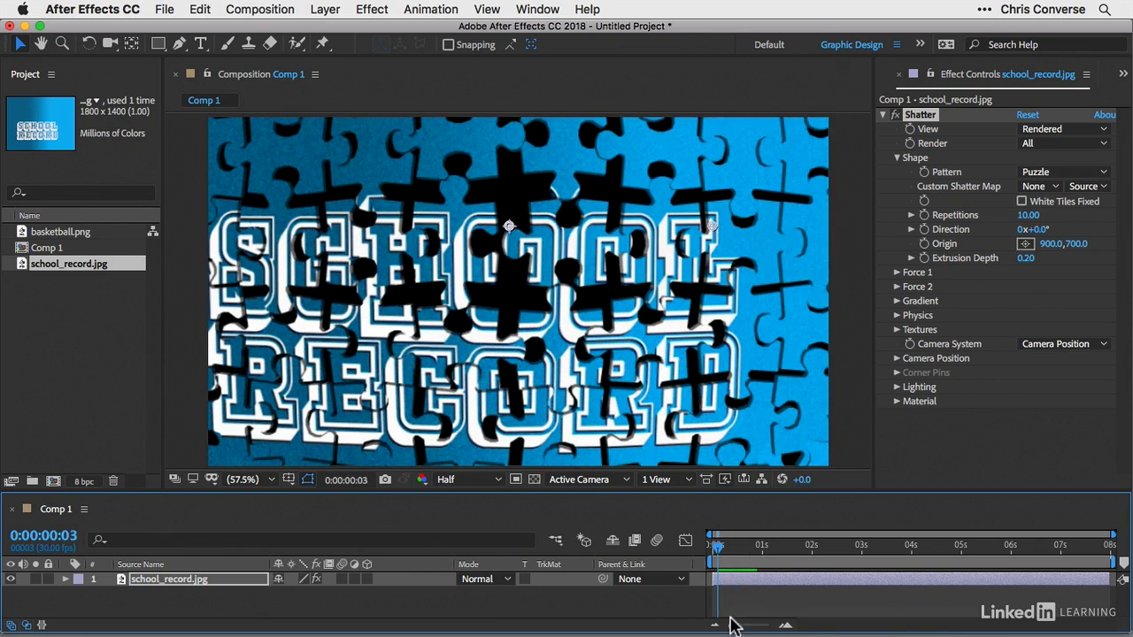
left_click_drag(732, 626, 764, 628)
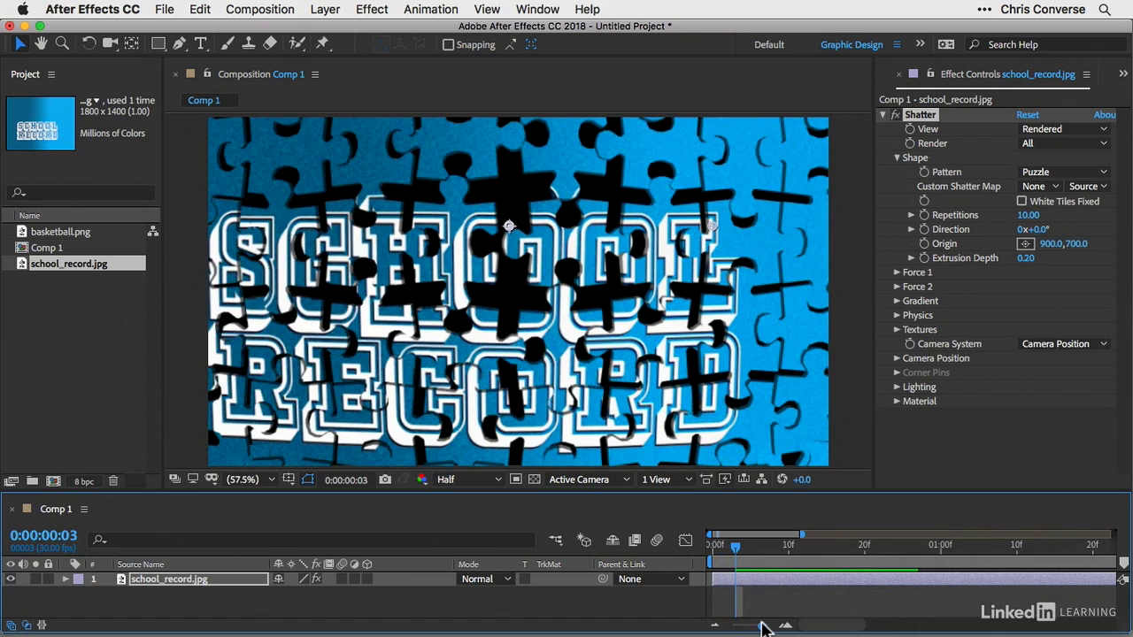
mouse_move(738, 551)
left_mouse_down()
mouse_move(777, 551)
mouse_move(716, 558)
mouse_move(739, 558)
left_mouse_up()
- Set the Shatter shape's Repetitions to 21.50 and its Pattern to Glass
mouse_move(1027, 217)
left_mouse_down()
mouse_move(1085, 215)
mouse_move(1029, 227)
mouse_move(1052, 216)
mouse_move(1073, 225)
mouse_move(989, 214)
mouse_move(1011, 215)
left_mouse_up()
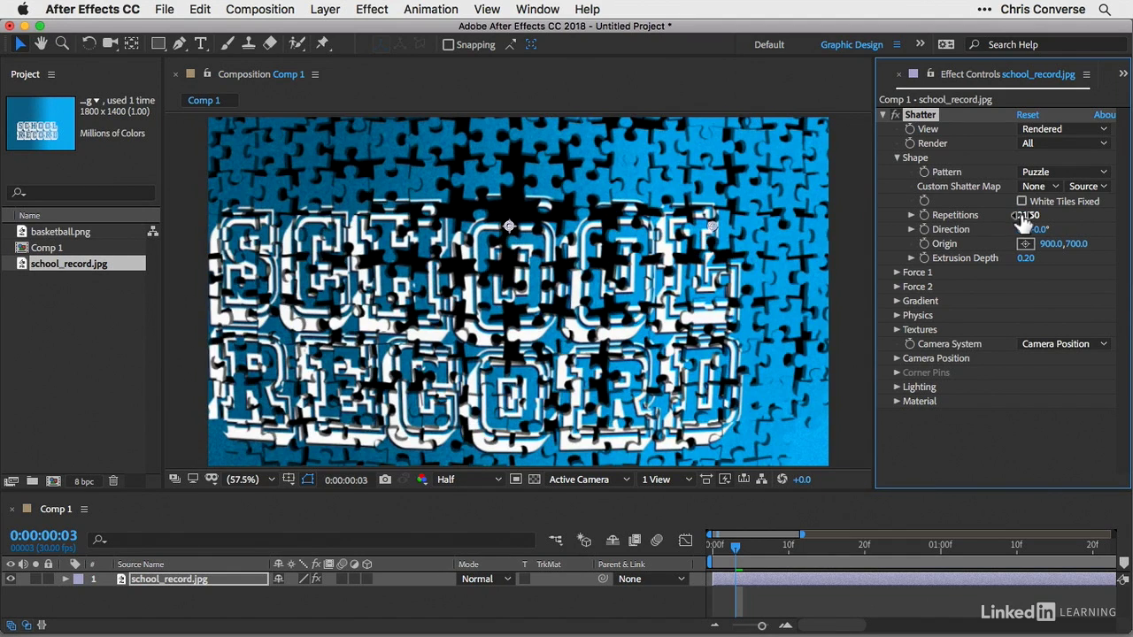
left_click(1035, 173)
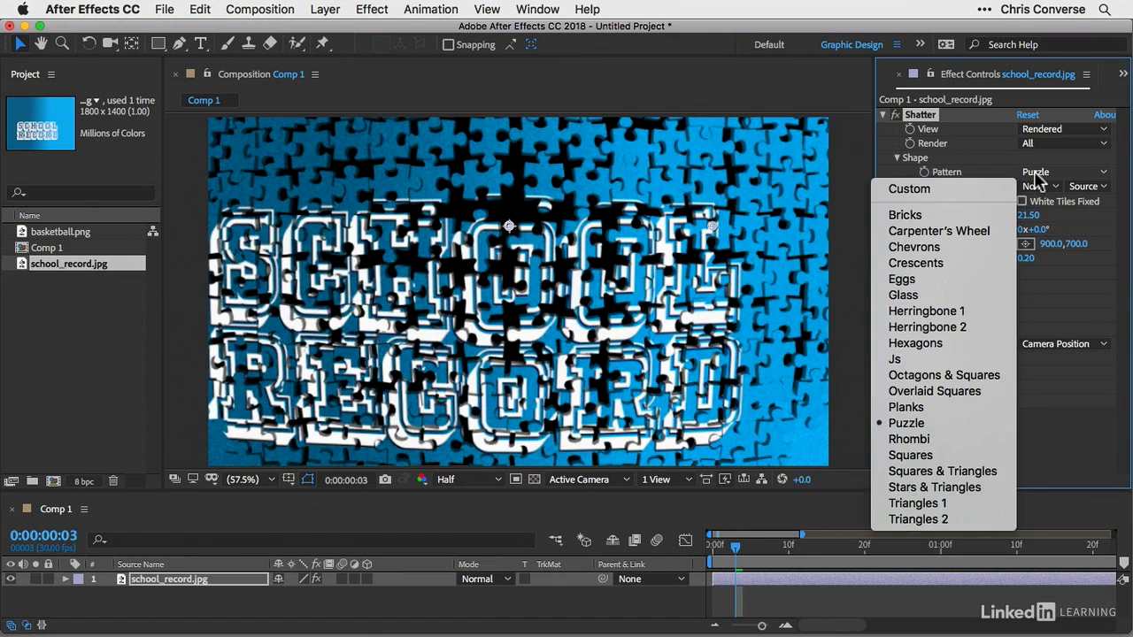
left_click(905, 295)
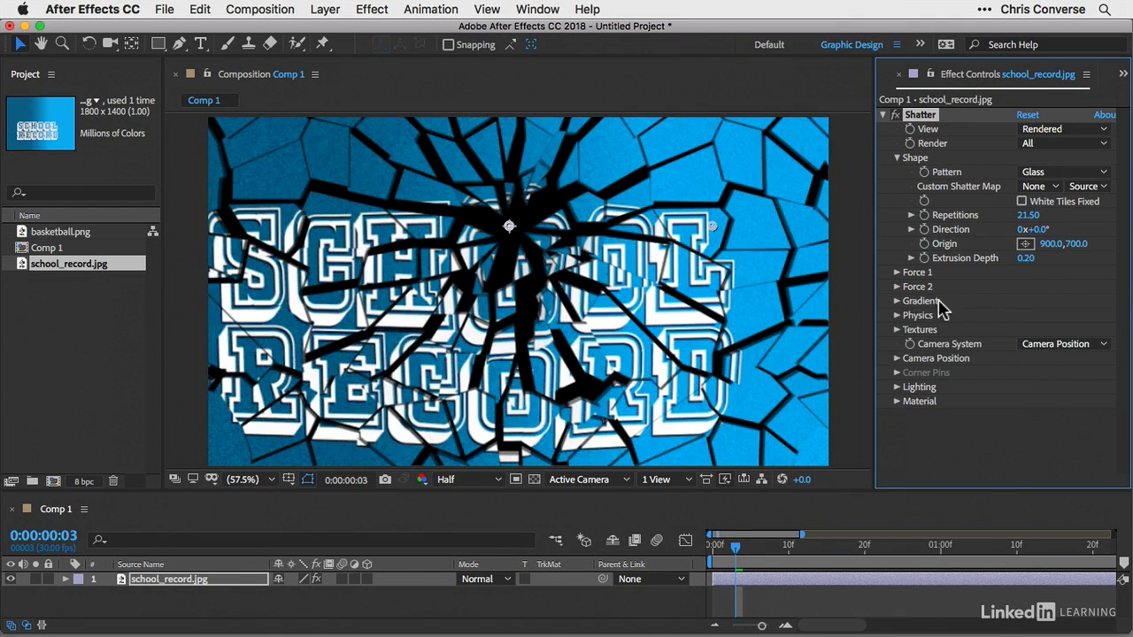
- Move the Shatter effect's Force 1 position to about 1361.9, 921.9, near the final D of RECORD
left_click(897, 272)
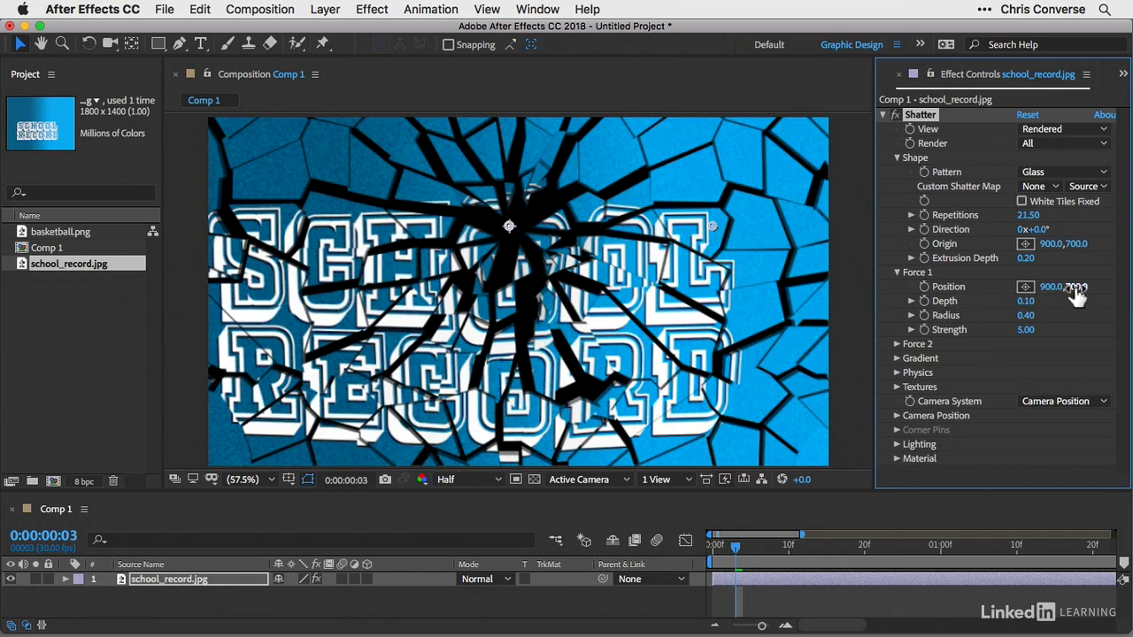
mouse_move(1078, 293)
left_mouse_down()
mouse_move(1058, 285)
mouse_move(1094, 286)
left_mouse_up()
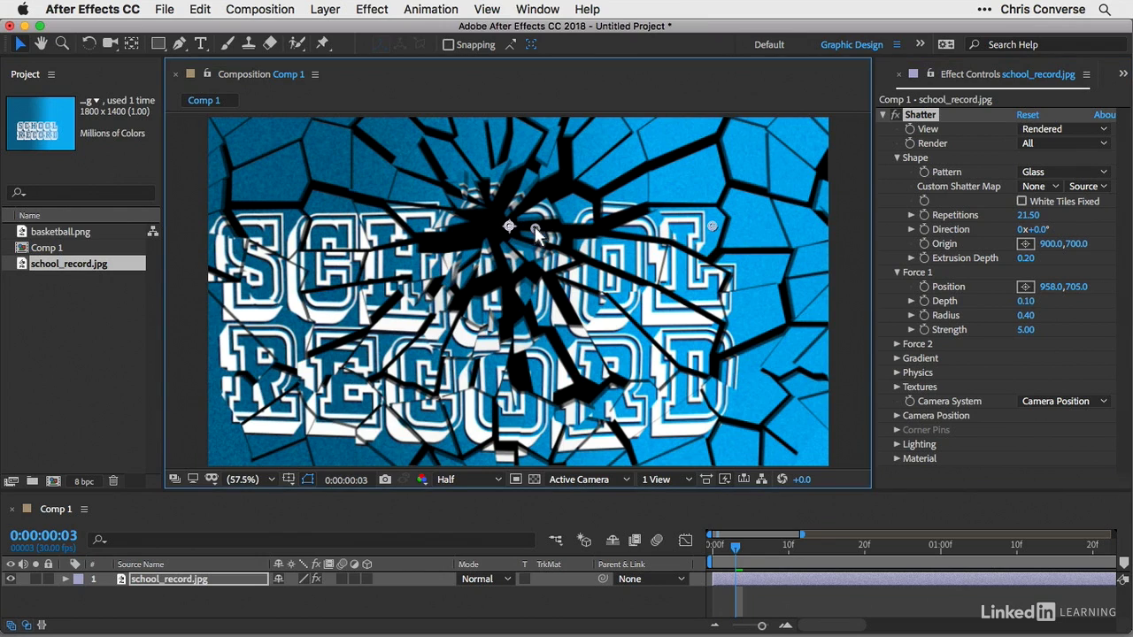
left_click_drag(535, 230, 718, 330)
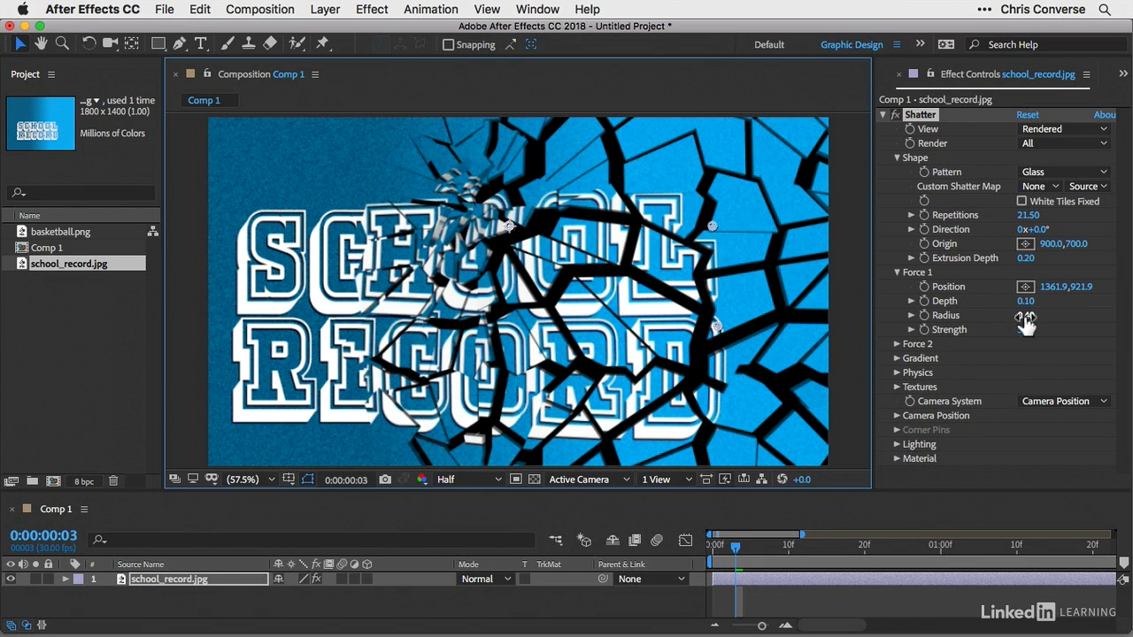
- Set Force 1's Radius to 0.19 and Strength to 14.50, keeping the current time at 0:00:00:03
left_click_drag(1025, 324, 1062, 324)
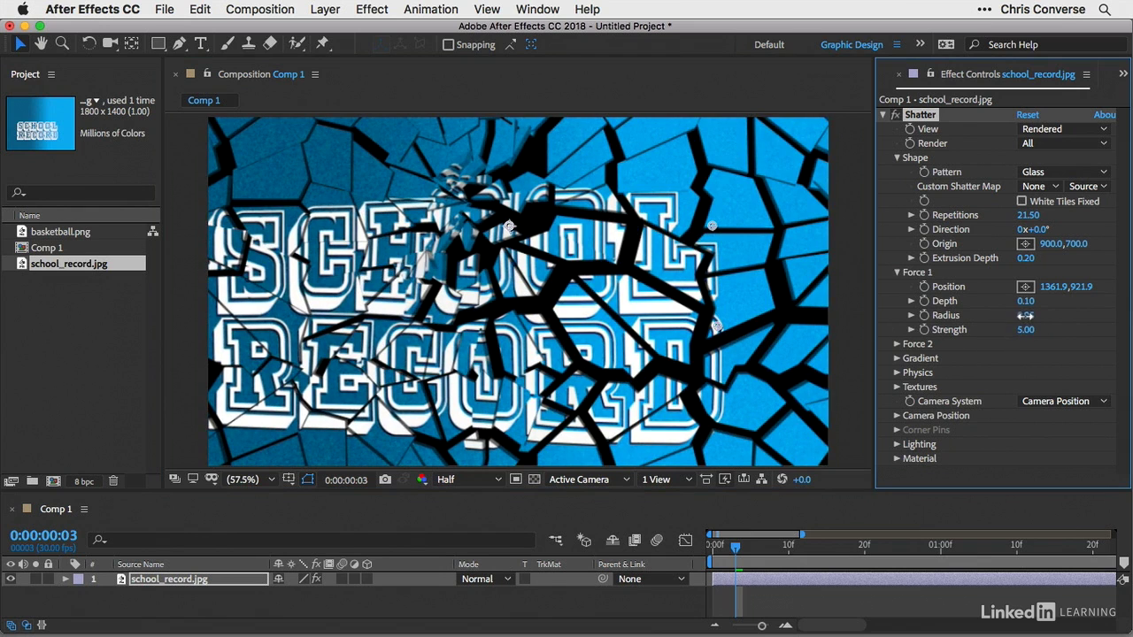
left_click_drag(1026, 315, 957, 311)
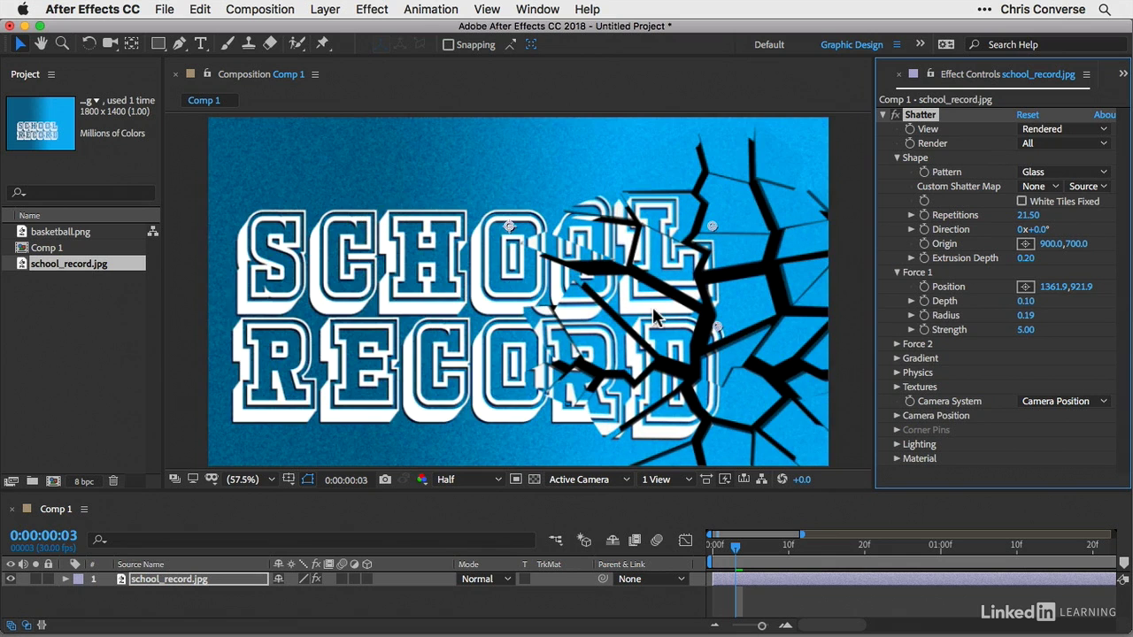
mouse_move(1026, 329)
left_mouse_down()
mouse_move(1087, 332)
mouse_move(1047, 331)
left_mouse_up()
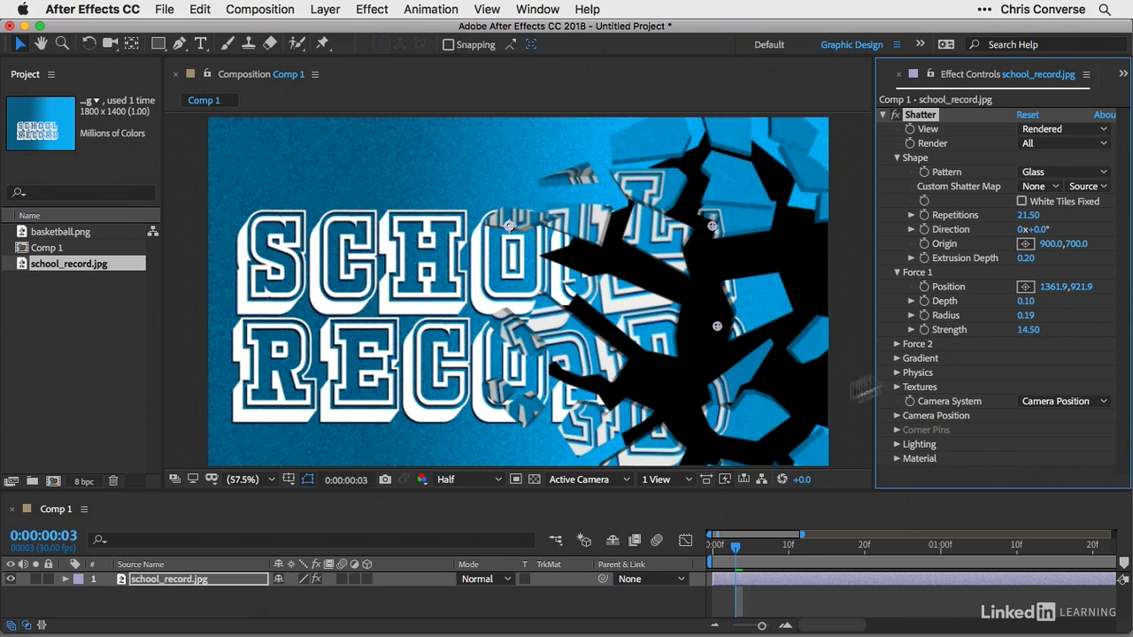
left_click_drag(735, 553, 733, 556)
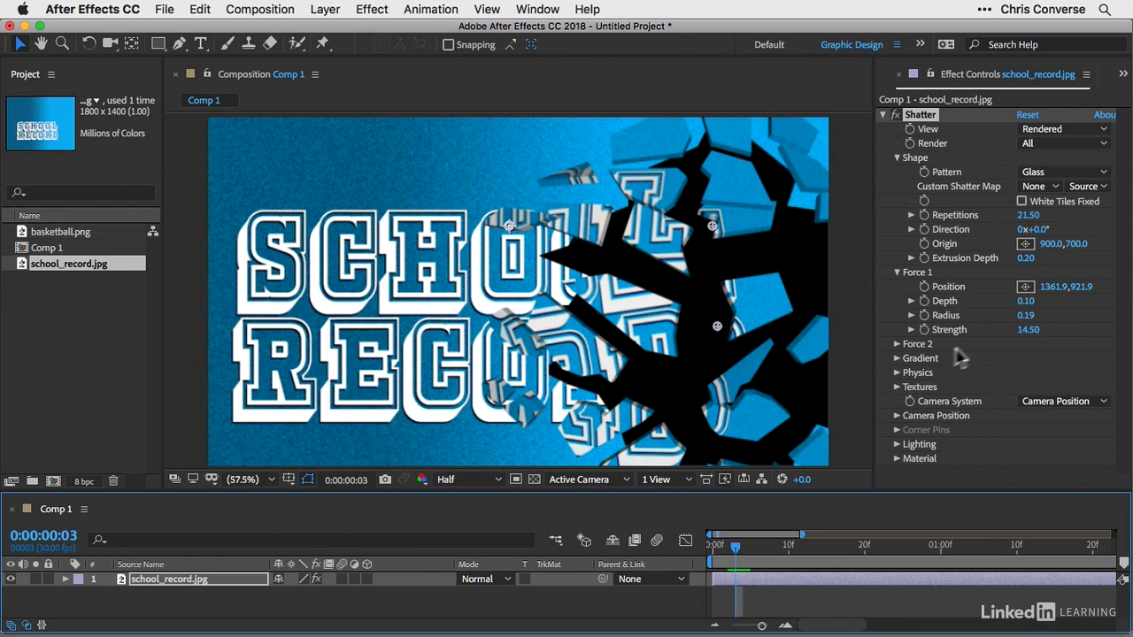
- Set the Shatter physics to Rotation Speed 0.32, Viscosity 0.48 and Mass Variance 40%
left_click(897, 373)
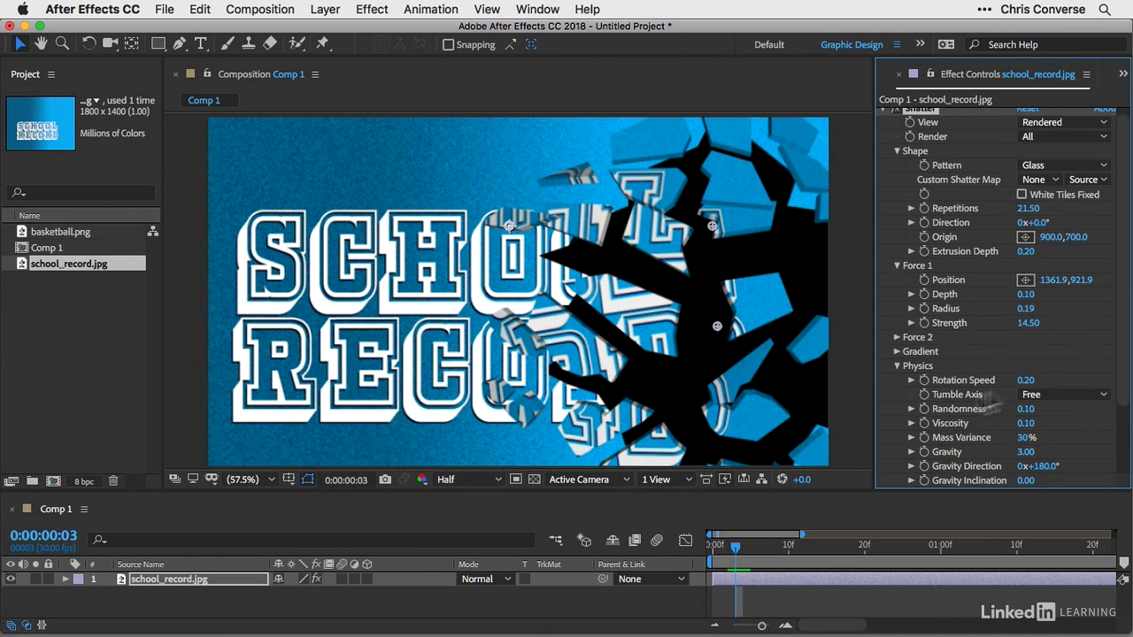
scroll(990, 392, "down", 3)
scroll(989, 392, "down", 2)
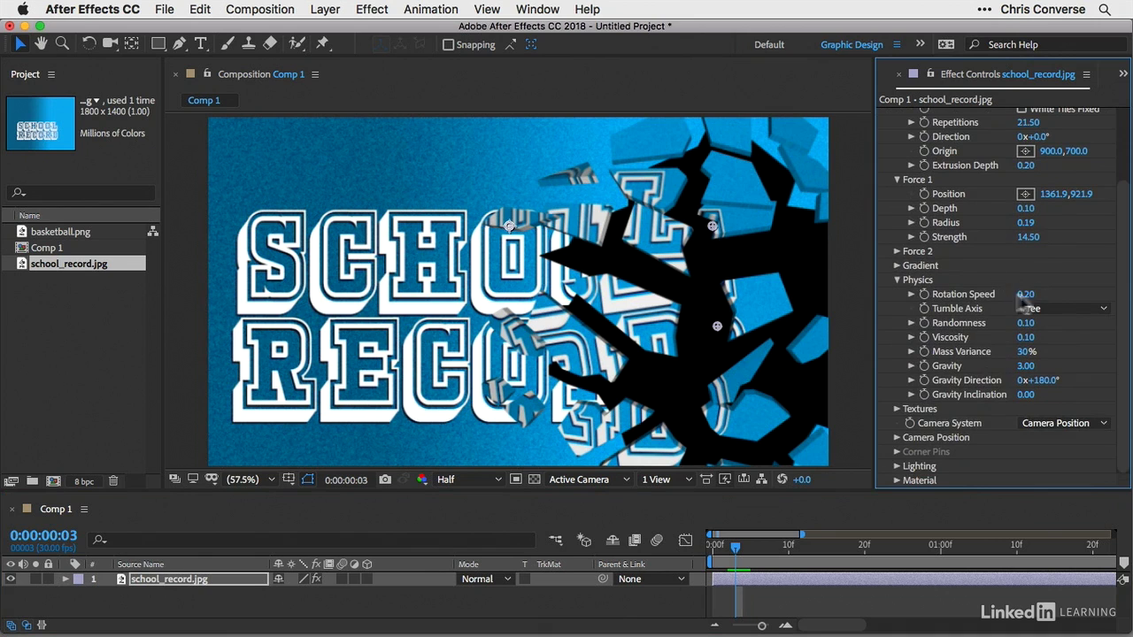
mouse_move(1026, 294)
left_mouse_down()
mouse_move(1060, 294)
mouse_move(1027, 294)
left_mouse_up()
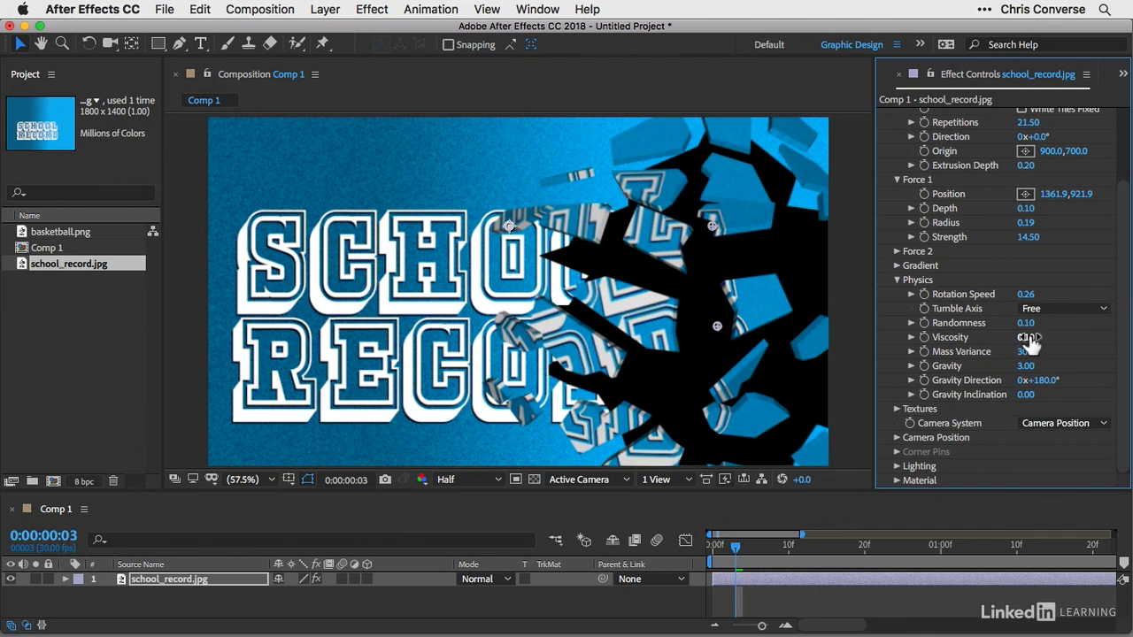
mouse_move(1030, 341)
left_mouse_down()
mouse_move(1063, 331)
mouse_move(1043, 333)
left_mouse_up()
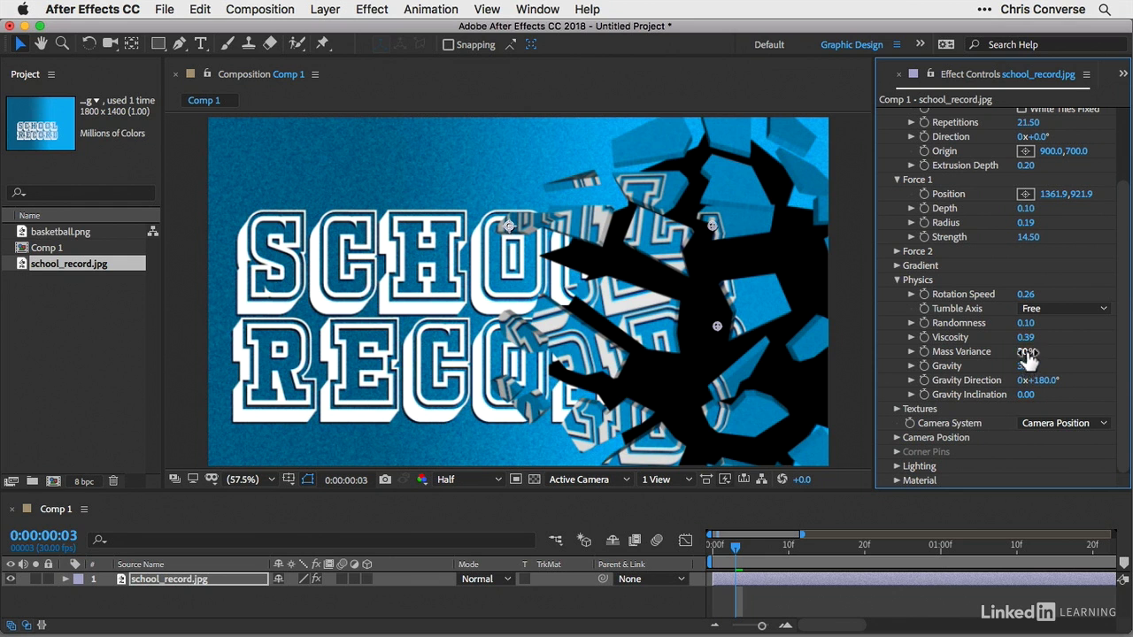
mouse_move(1027, 352)
left_mouse_down()
mouse_move(1048, 338)
mouse_move(1038, 337)
left_mouse_up()
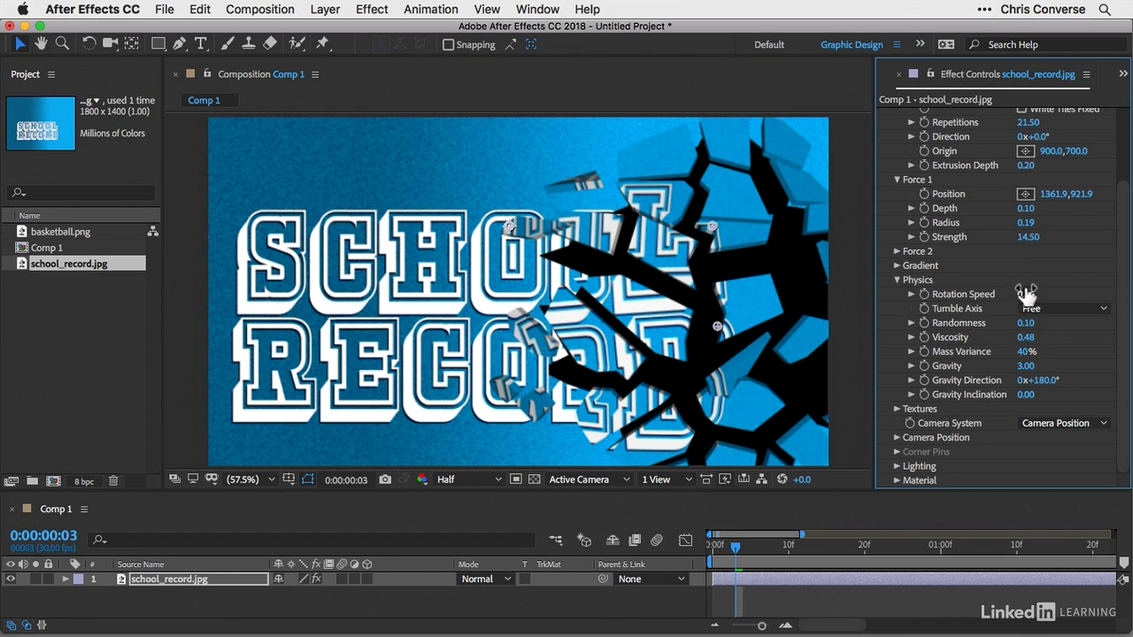
left_click_drag(1025, 294, 1024, 292)
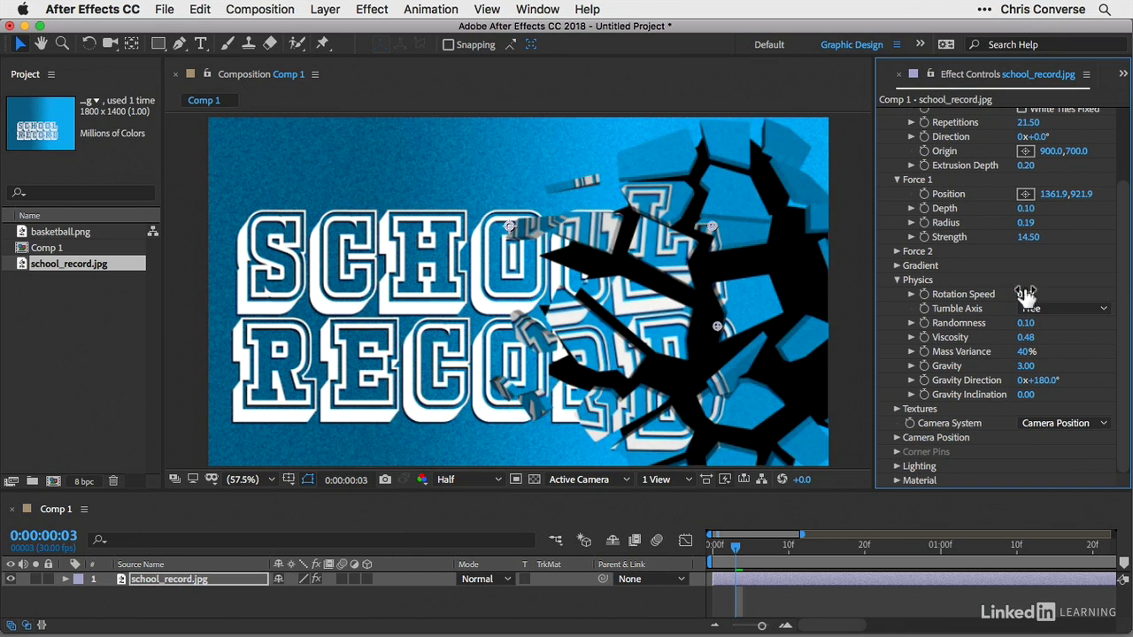
- Set the Shatter shape's Direction to 43° and its Extrusion Depth to 0.40
left_click_drag(1127, 180, 1120, 124)
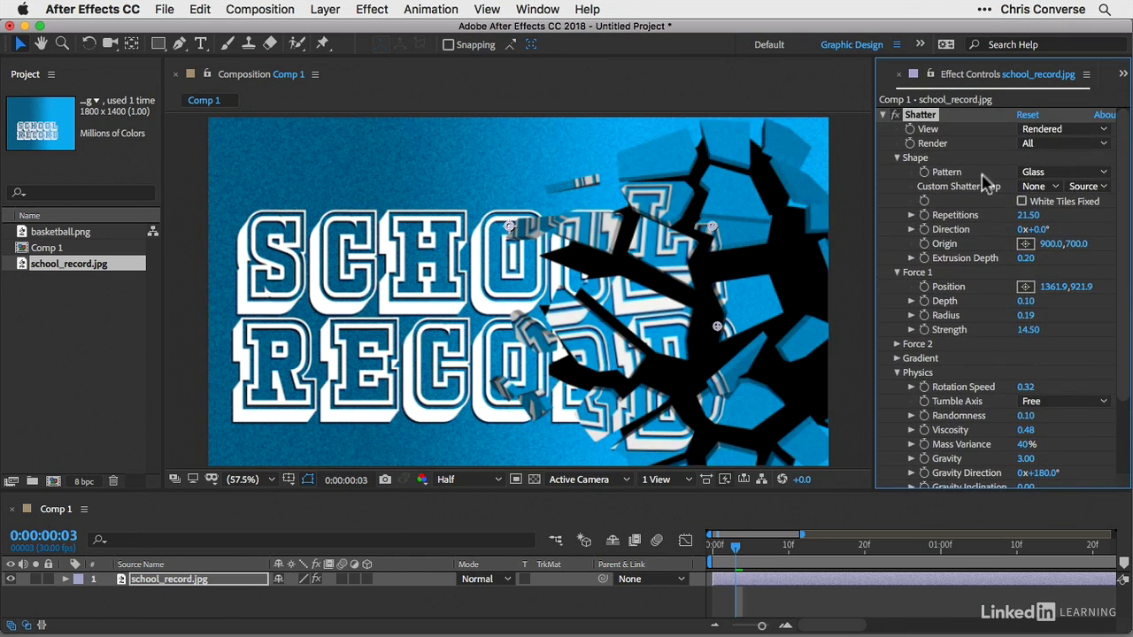
left_click_drag(1035, 229, 1068, 225)
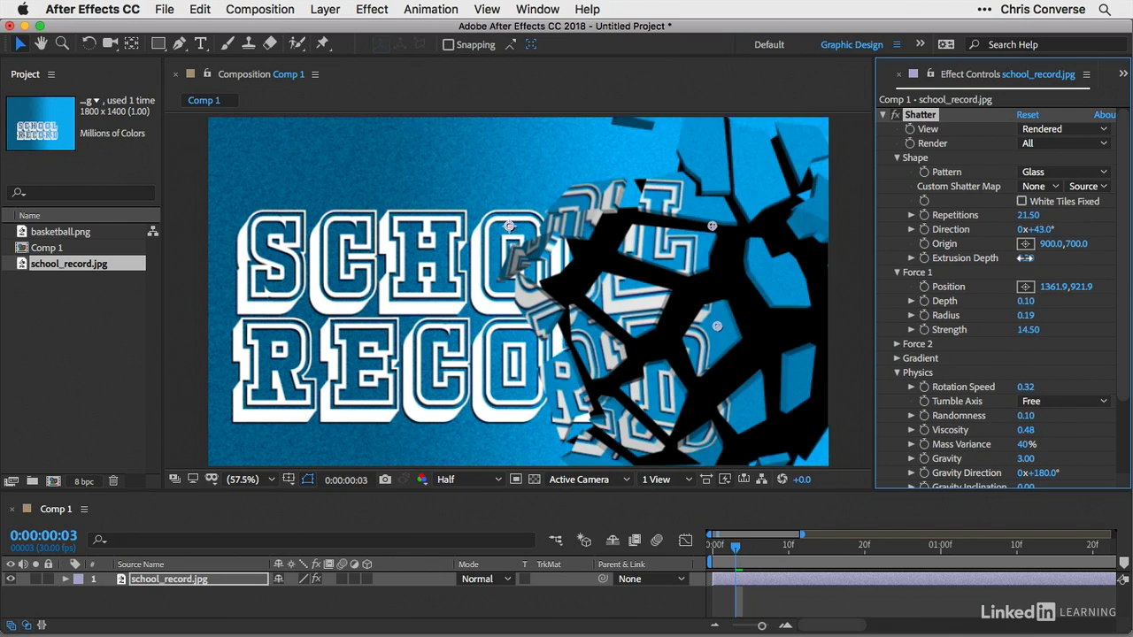
left_click_drag(1025, 258, 992, 258)
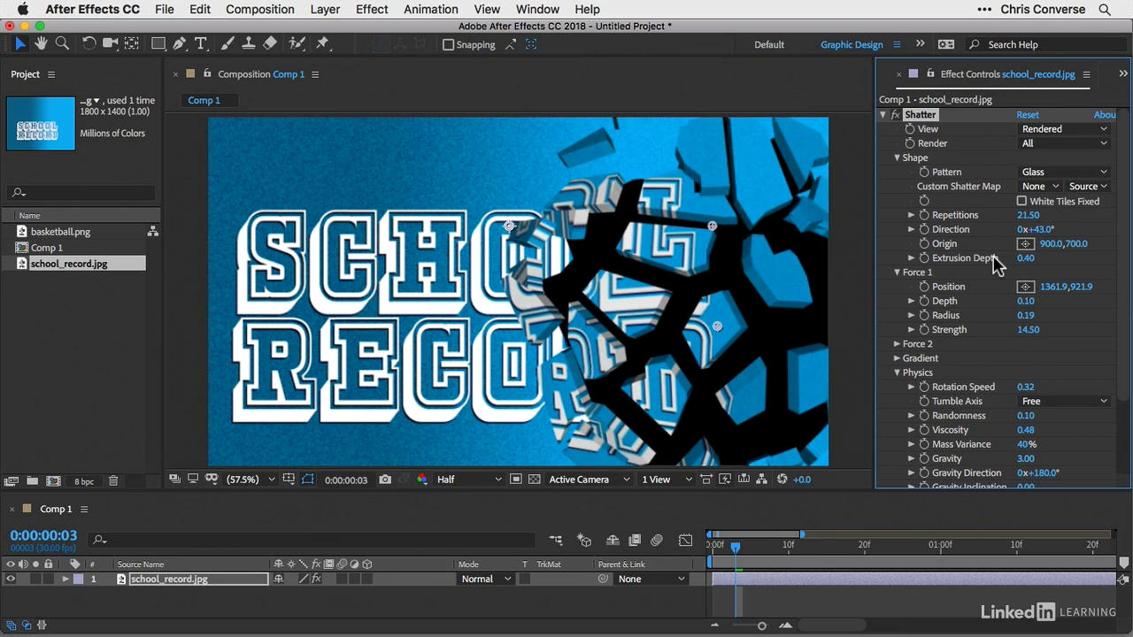
- Add basketball.png to Comp 1 and position it over the shattered area on the right of the image
left_click(84, 345)
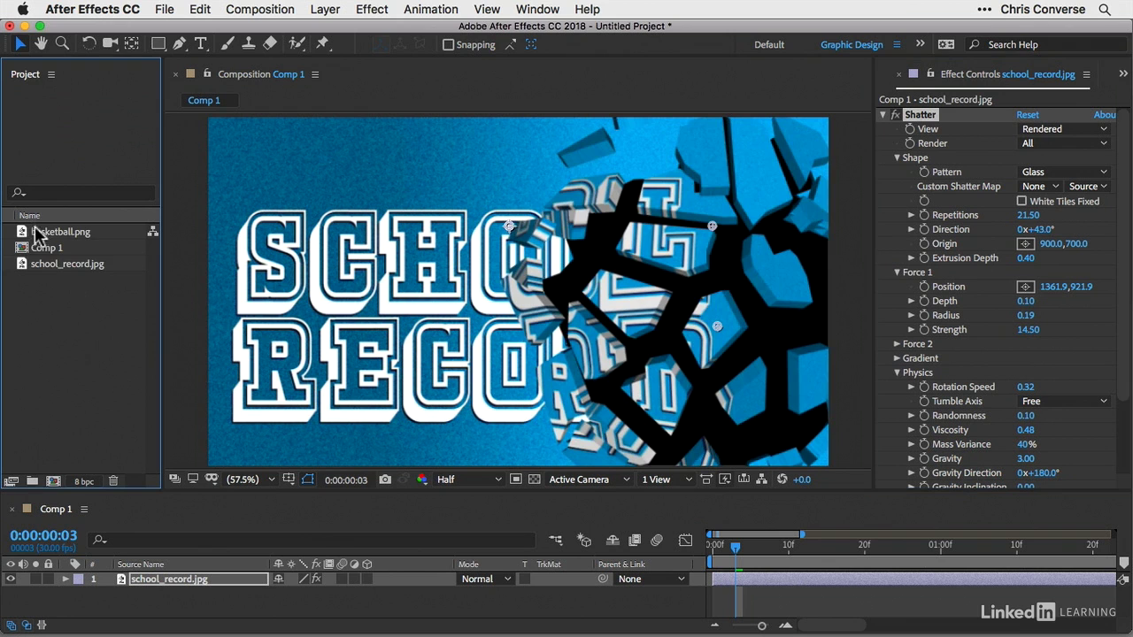
left_click_drag(36, 234, 633, 298)
left_click_drag(670, 258, 749, 290)
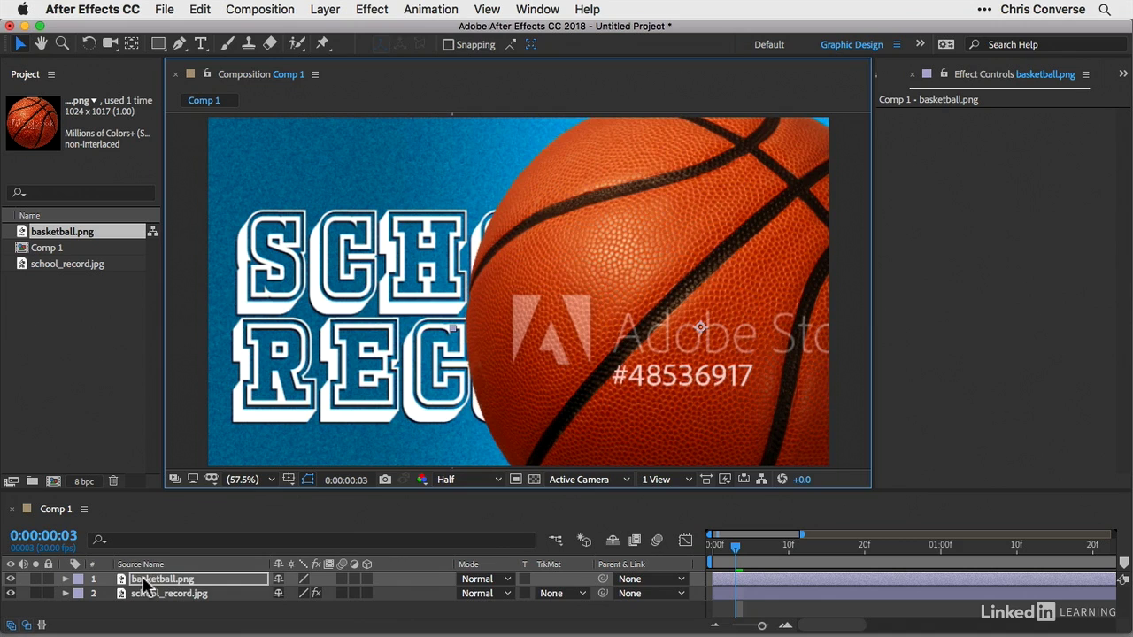
- Place the basketball.png layer beneath school_record.jpg and scale it to 89%
left_click_drag(143, 586, 140, 607)
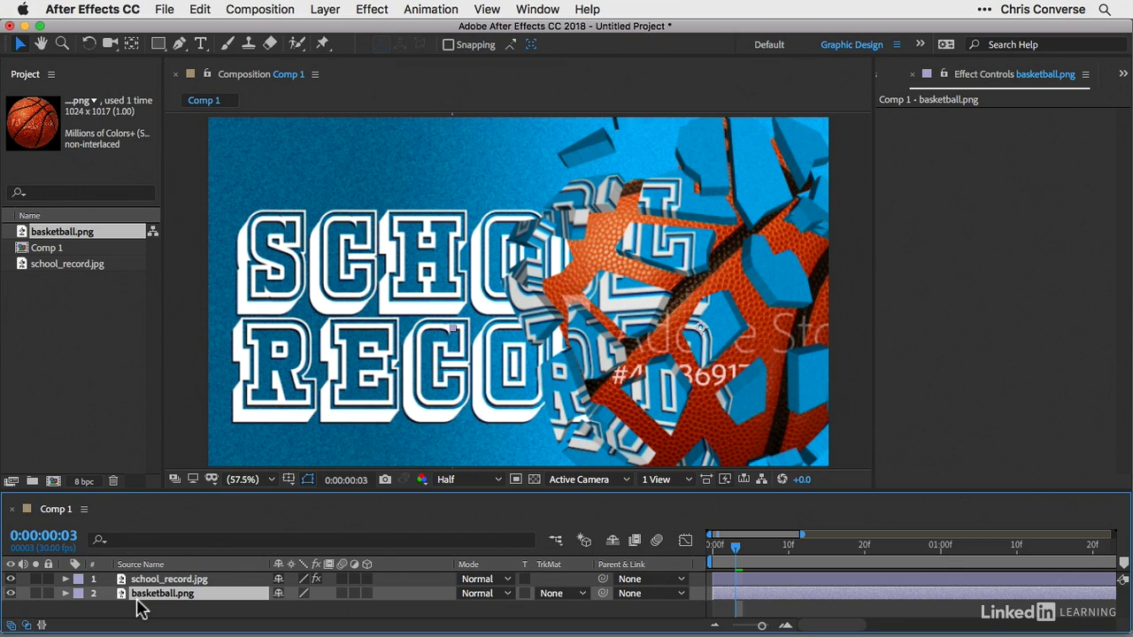
key("s")
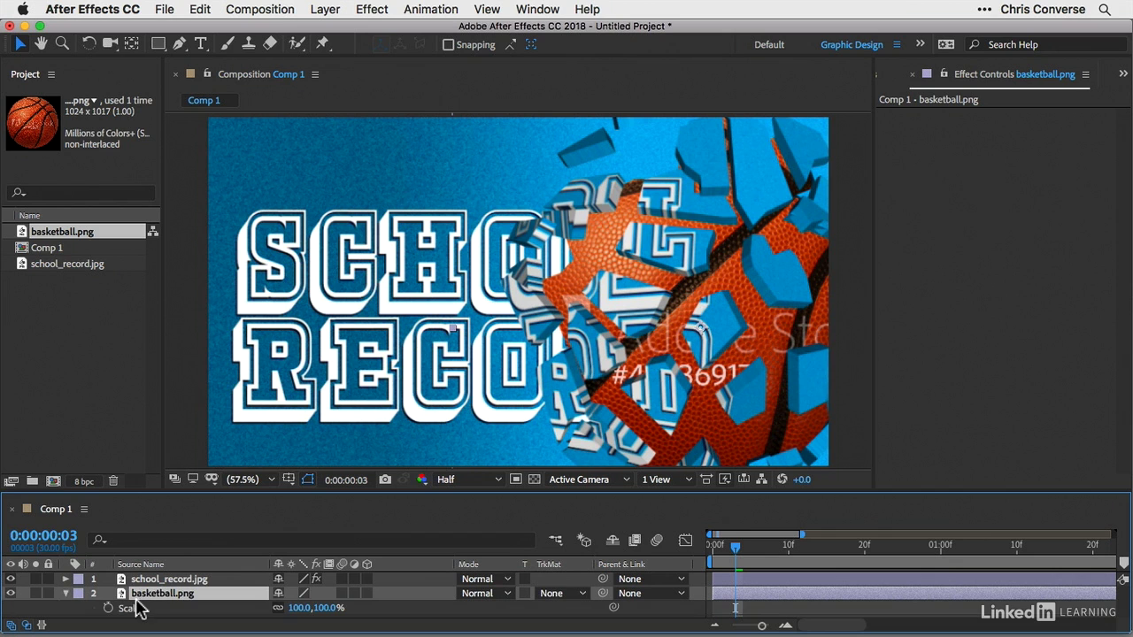
left_click_drag(296, 608, 285, 608)
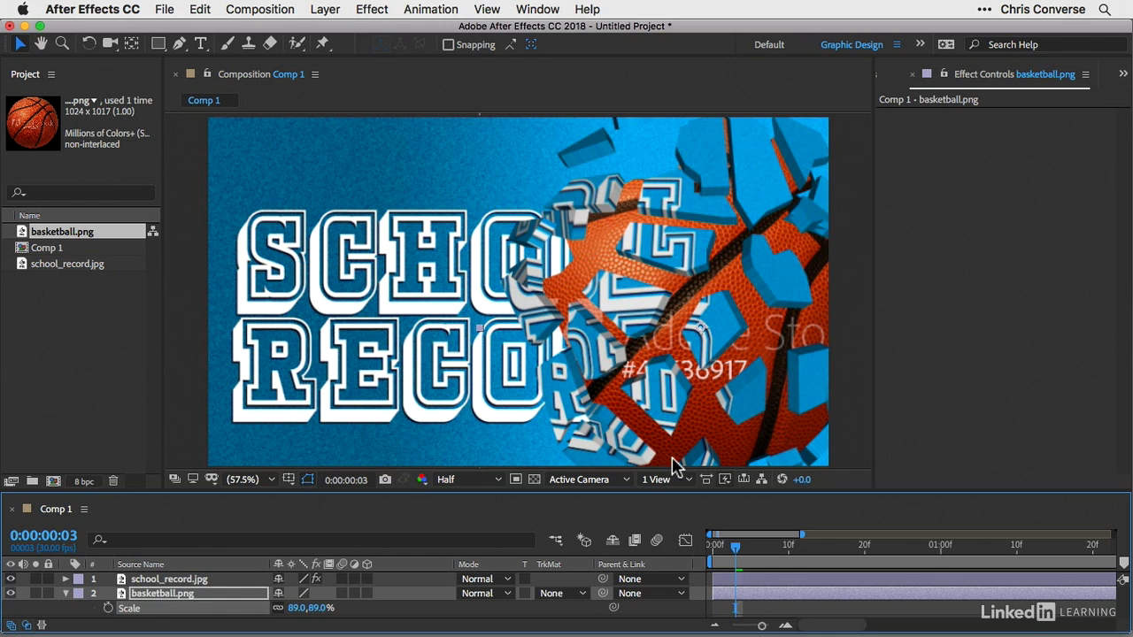
- On school_record.jpg, set Shatter's Repetitions to 25.10 and its Camera Position to X Rotation -18° and Y Rotation 25°
left_click(175, 581)
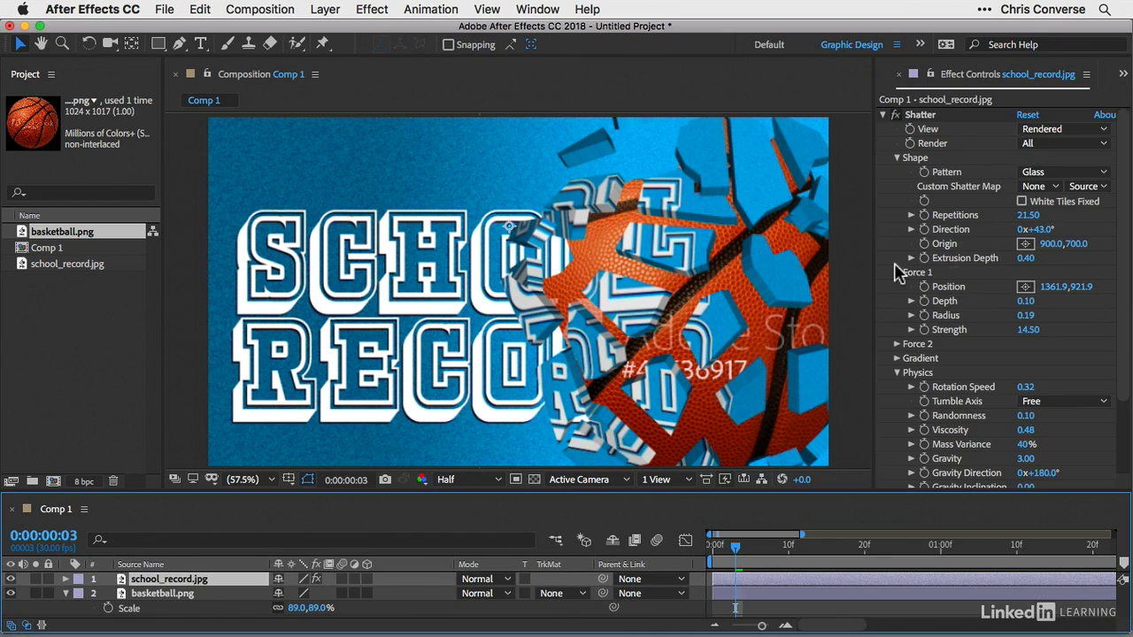
left_click_drag(1031, 215, 1058, 217)
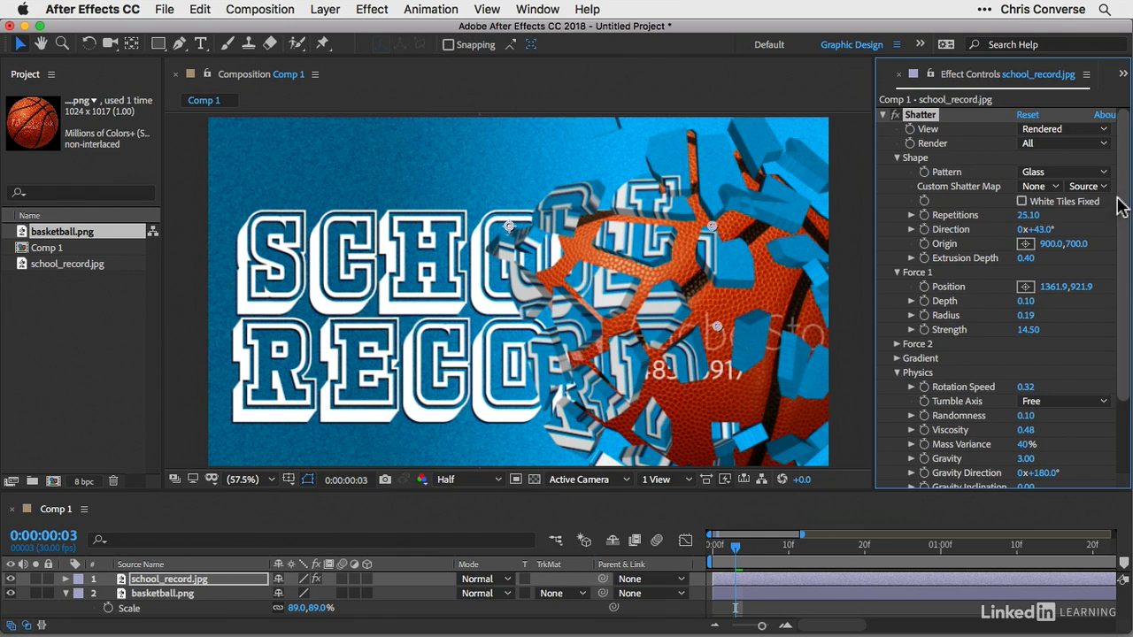
scroll(1126, 205, "down", 1)
left_click_drag(1126, 205, 1126, 279)
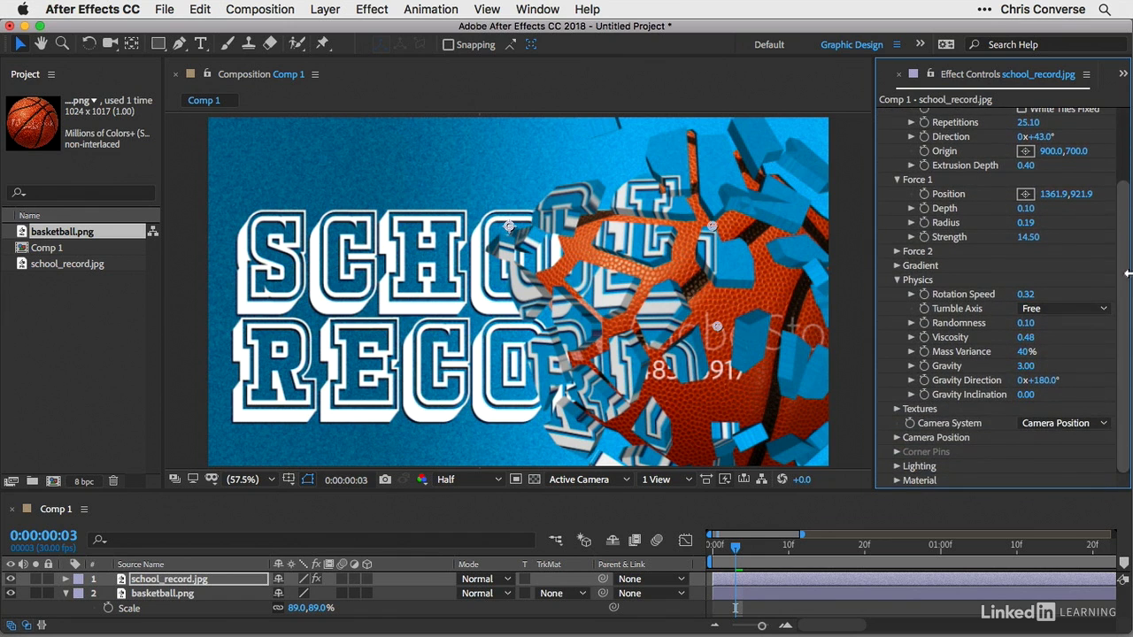
left_click(897, 437)
scroll(1112, 307, "down", 2)
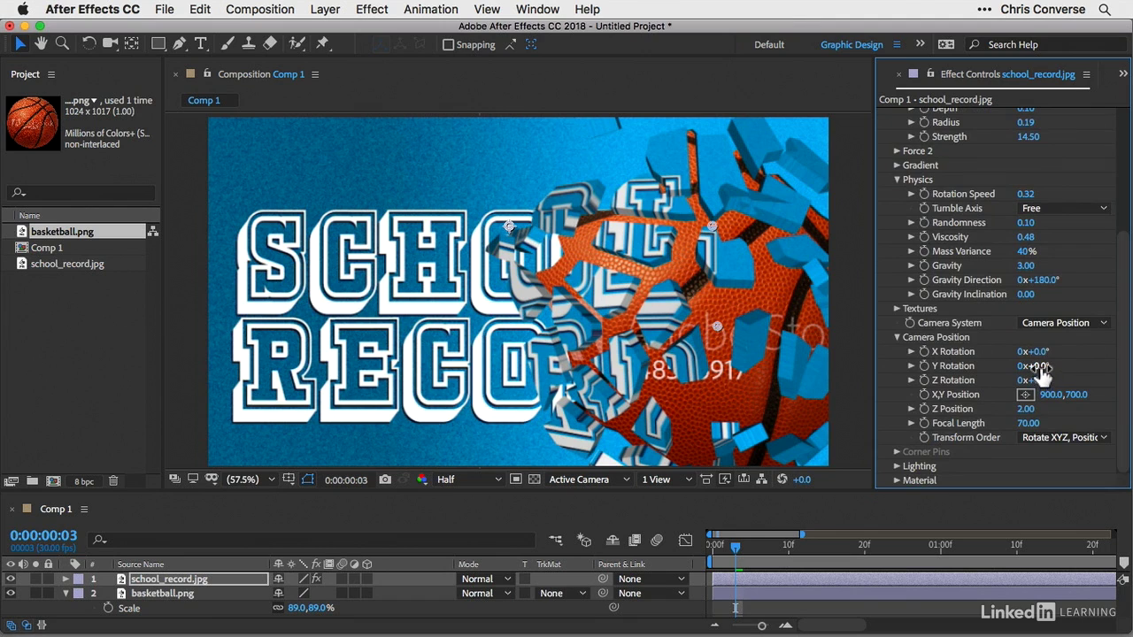
mouse_move(1037, 365)
left_mouse_down()
mouse_move(1108, 369)
mouse_move(1023, 365)
mouse_move(1077, 352)
mouse_move(1020, 354)
mouse_move(1050, 367)
left_mouse_up()
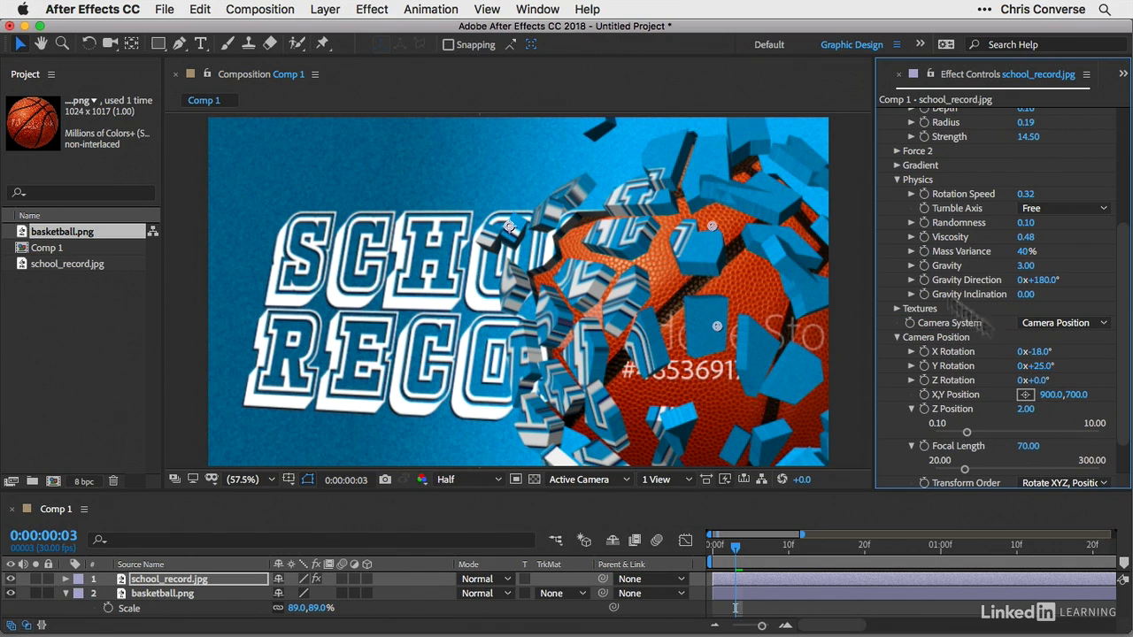
- Save the current frame of Comp 1 as a still
left_click(275, 13)
mouse_move(301, 205)
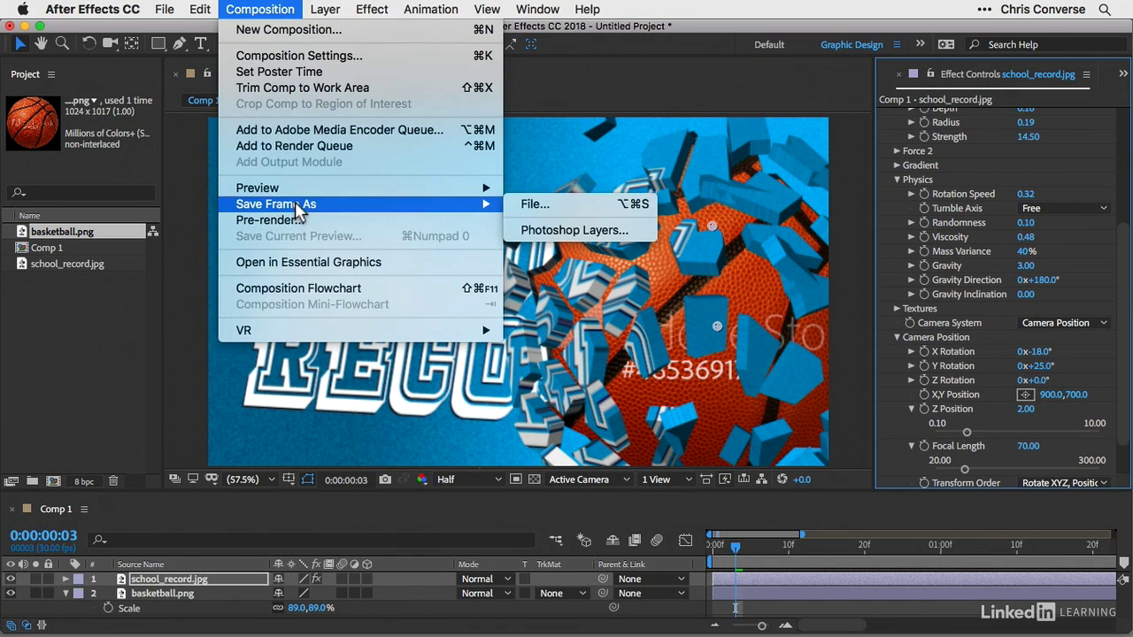